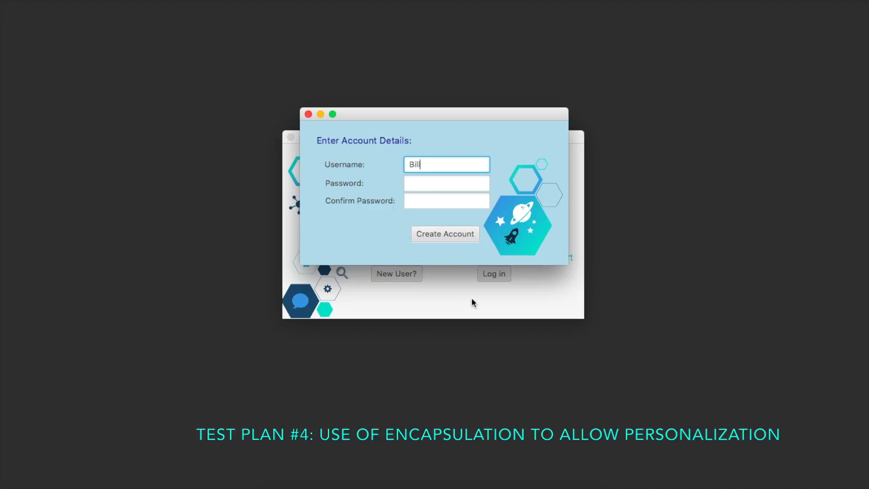
- Try creating a new account with a username and password; it is rejected as a duplicate user
{"action": "type", "text": "y"}
{"action": "key", "text": "Tab"}
{"action": "type", "text": "123"}
{"action": "key", "text": "Tab"}
{"action": "type", "text": "12"}
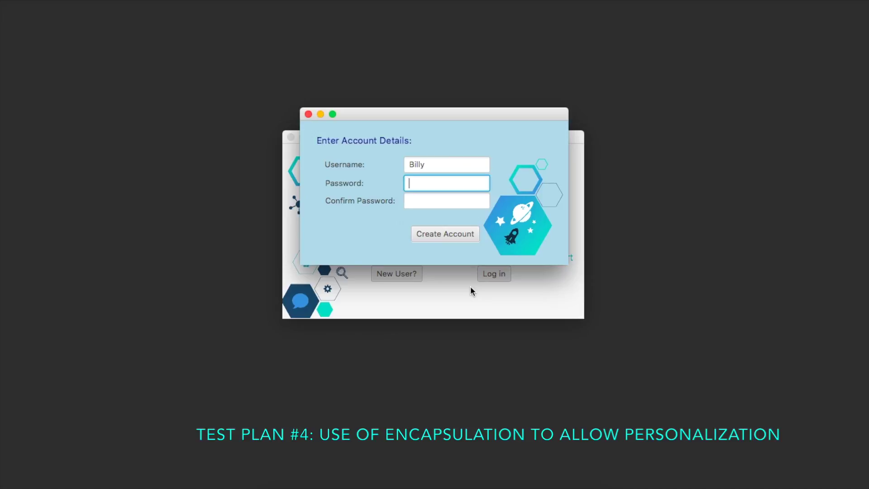
{"action": "type", "text": "12"}
{"action": "key", "text": "Tab"}
{"action": "type", "text": "12"}
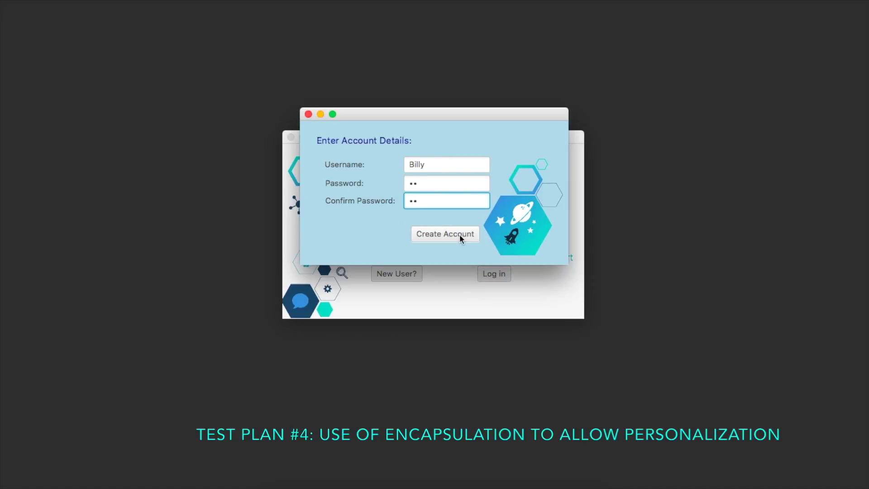
{"action": "left_click", "coordinate": [460, 236]}
{"action": "left_click", "coordinate": [507, 216]}
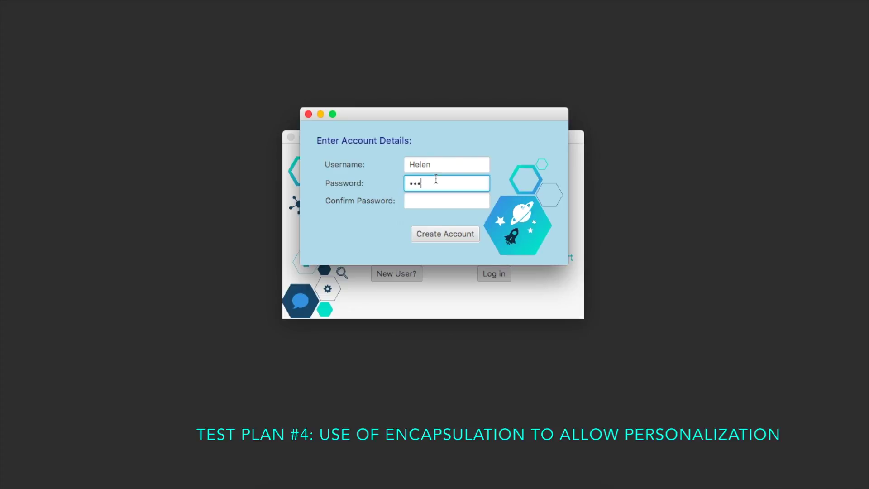
- Enter a different password and confirm-password for another new user
{"action": "type", "text": "4"}
{"action": "left_click", "coordinate": [431, 198]}
{"action": "type", "text": "12"}
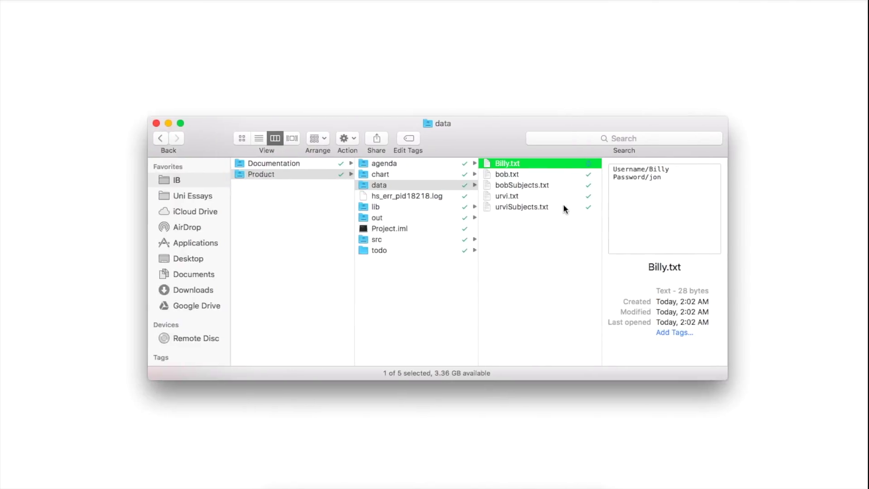
- Preview urviSubjects.txt in Quick Look to read its saved subjects
{"action": "left_click", "coordinate": [537, 206]}
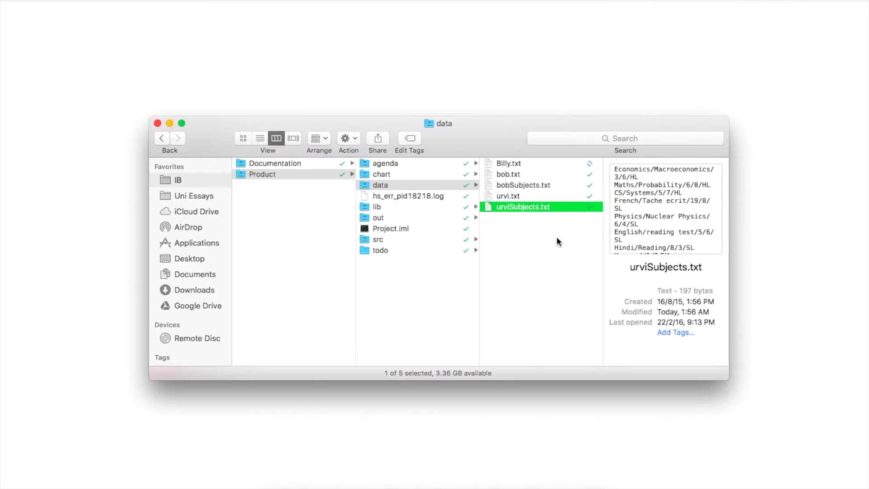
{"action": "key", "text": "space"}
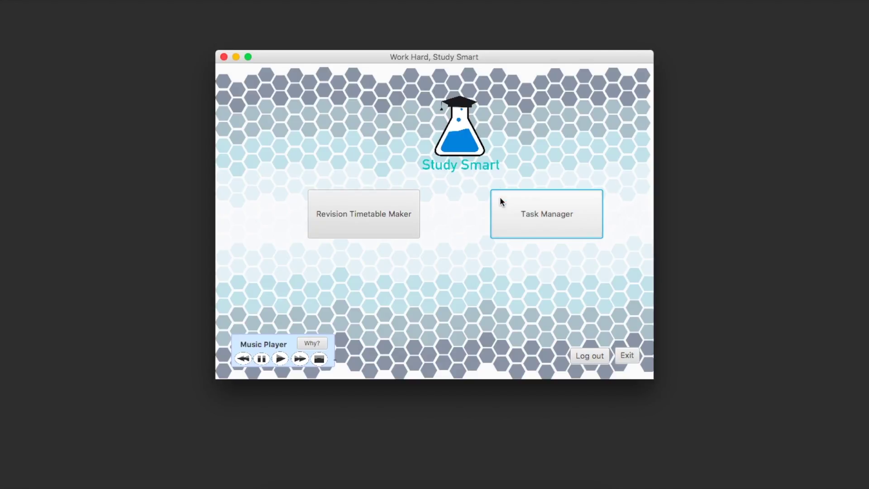
- Open the Revision Timetable Maker from the Study Smart main menu
{"action": "left_click", "coordinate": [365, 199]}
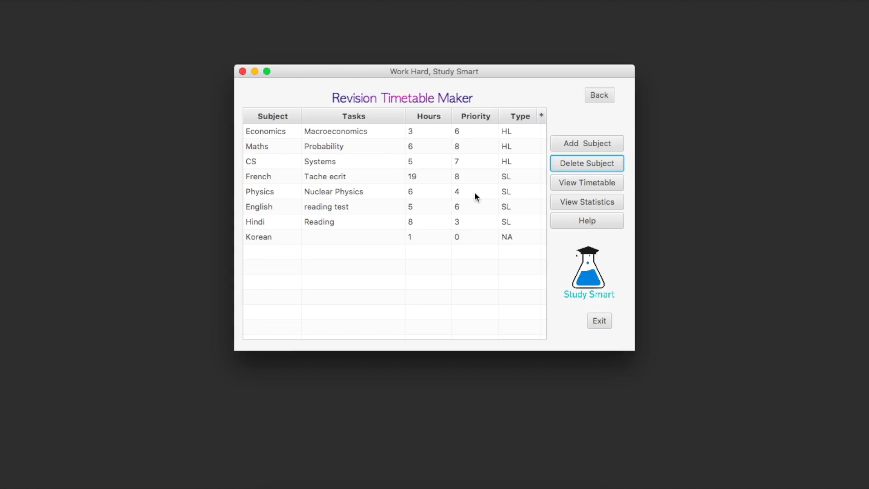
- Add a history subject: task WW2 Revision, 5 hours, SL, priority 7
{"action": "left_click", "coordinate": [594, 142]}
{"action": "type", "text": "history"}
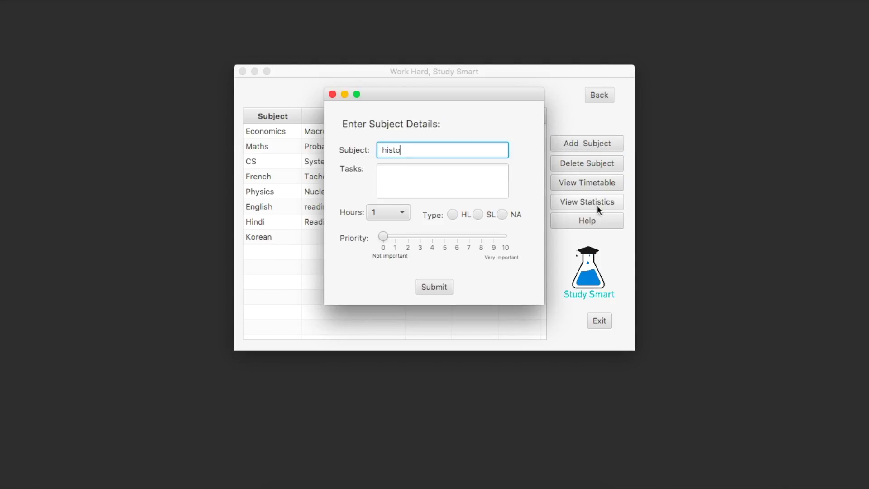
{"action": "key", "text": "Tab"}
{"action": "type", "text": "WW2 Re"}
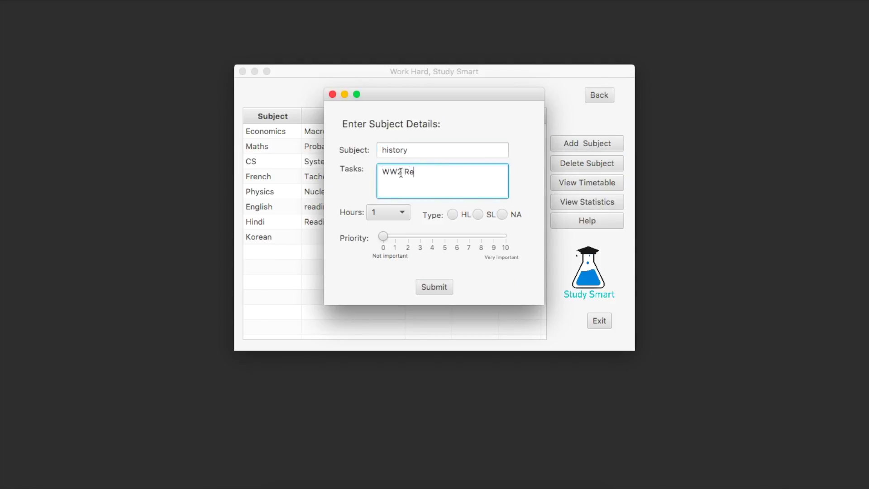
{"action": "type", "text": "iision"}
{"action": "left_click", "coordinate": [388, 212]}
{"action": "left_click", "coordinate": [378, 283]}
{"action": "left_click", "coordinate": [478, 214]}
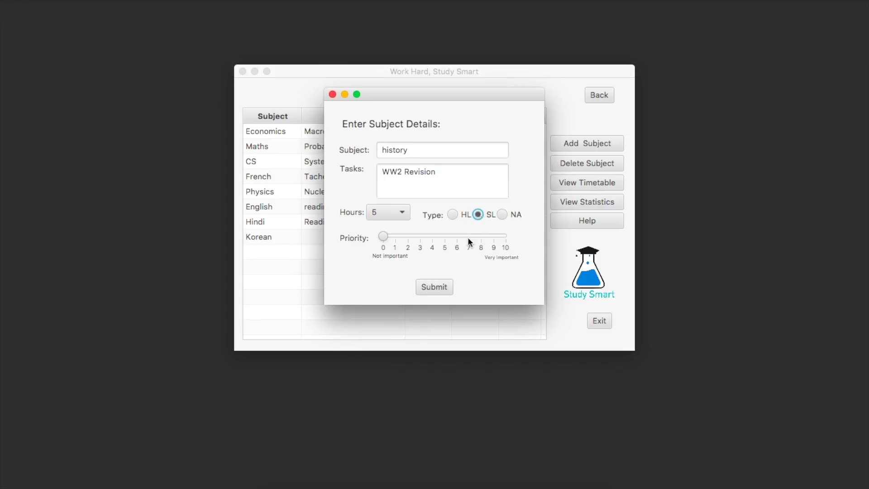
{"action": "left_click", "coordinate": [468, 236]}
{"action": "left_click", "coordinate": [442, 285]}
- Delete the Korean and Hindi subjects from the table
{"action": "left_click", "coordinate": [511, 232]}
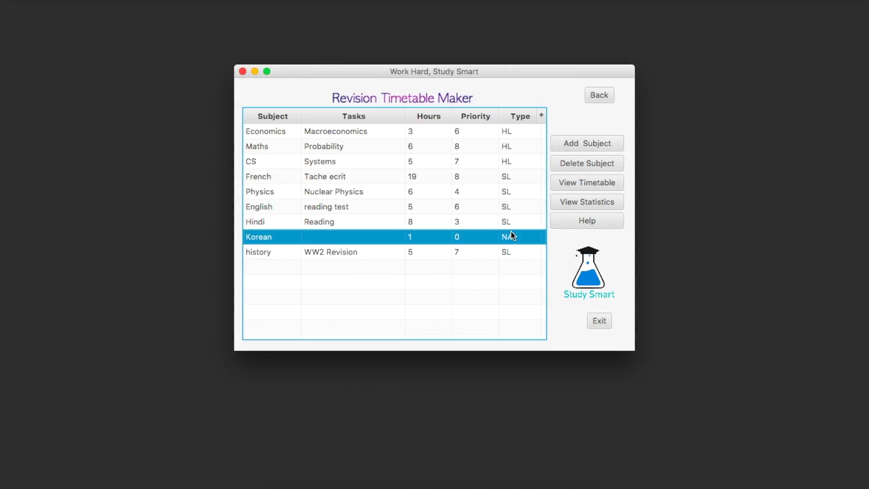
{"action": "left_click", "coordinate": [584, 162]}
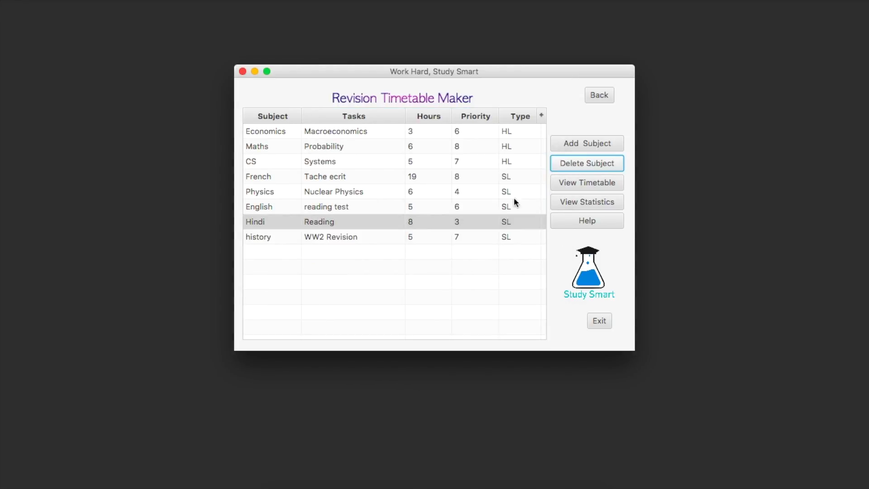
{"action": "left_click", "coordinate": [591, 160]}
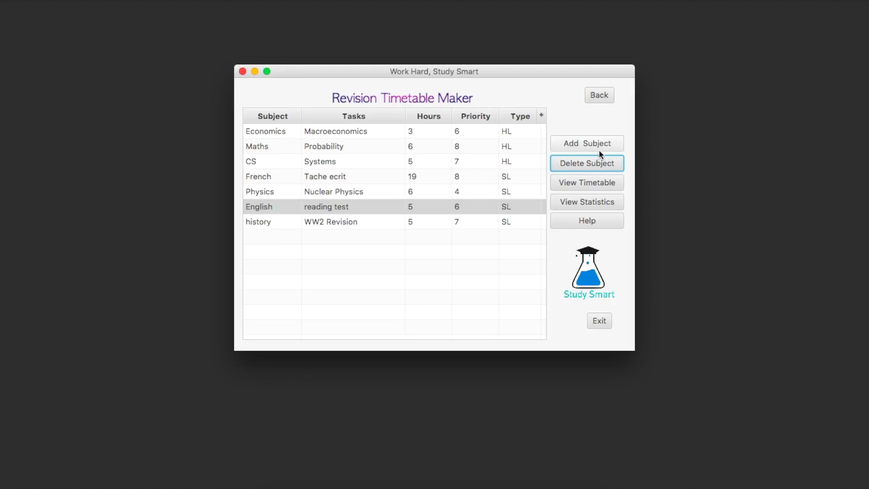
- Change history's priority to 2 and its task to Essay
{"action": "double_click", "coordinate": [458, 223]}
{"action": "left_click", "coordinate": [459, 224]}
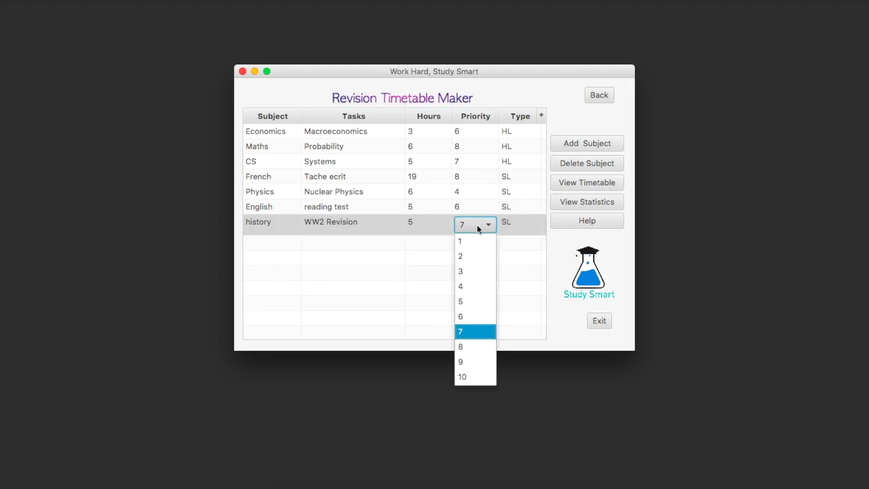
{"action": "left_click", "coordinate": [466, 254]}
{"action": "double_click", "coordinate": [370, 221]}
{"action": "triple_click", "coordinate": [370, 222]}
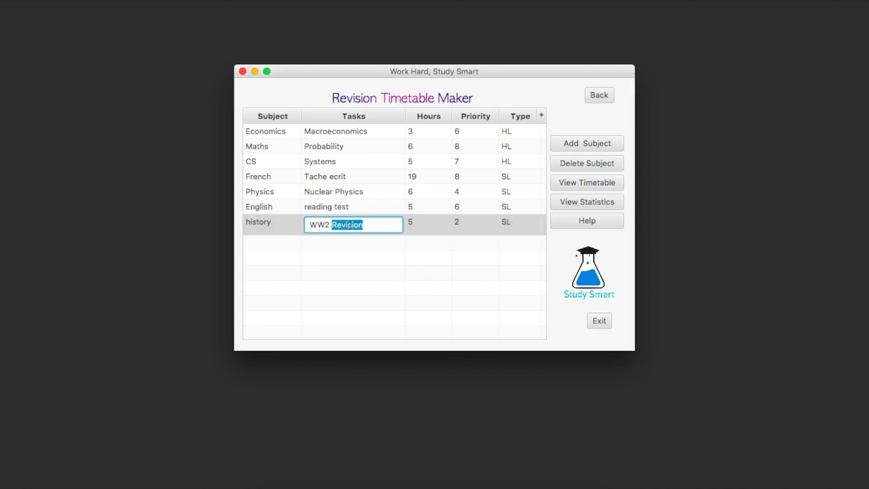
{"action": "type", "text": "Essay"}
{"action": "key", "text": "Return"}
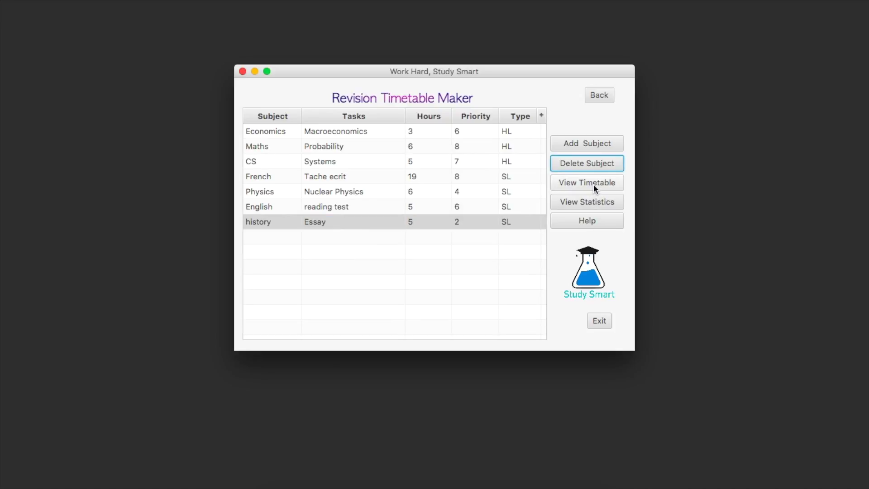
{"action": "left_click", "coordinate": [591, 144]}
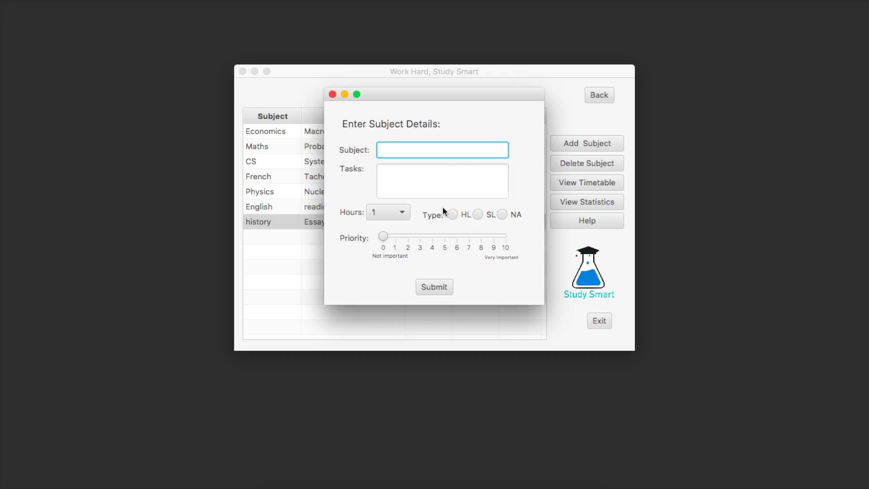
- After an empty submit raises the Empty Subject alert, add Korean with 1 hour, priority 0, NA
{"action": "left_click", "coordinate": [440, 287]}
{"action": "left_click", "coordinate": [514, 217]}
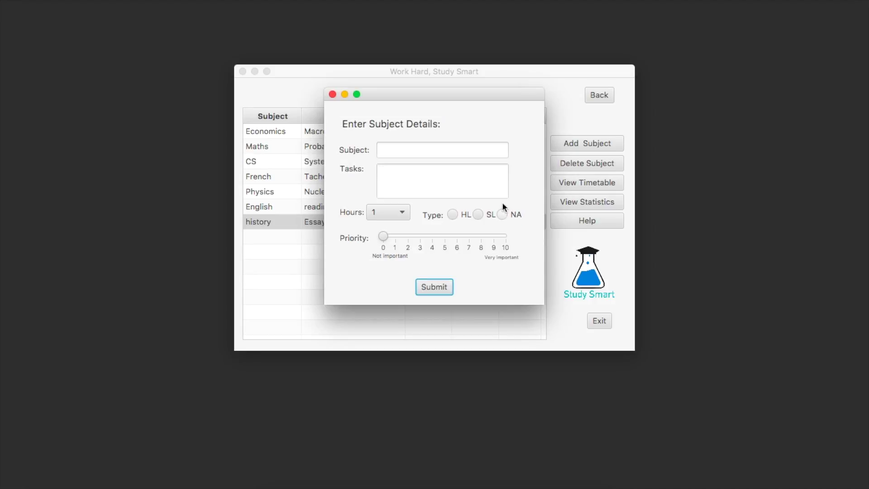
{"action": "left_click", "coordinate": [427, 150]}
{"action": "type", "text": "Korean"}
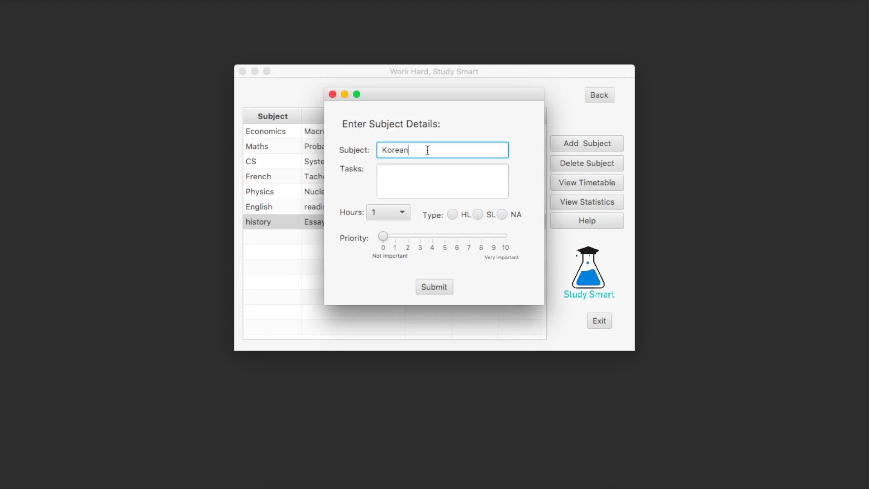
{"action": "left_click", "coordinate": [414, 182]}
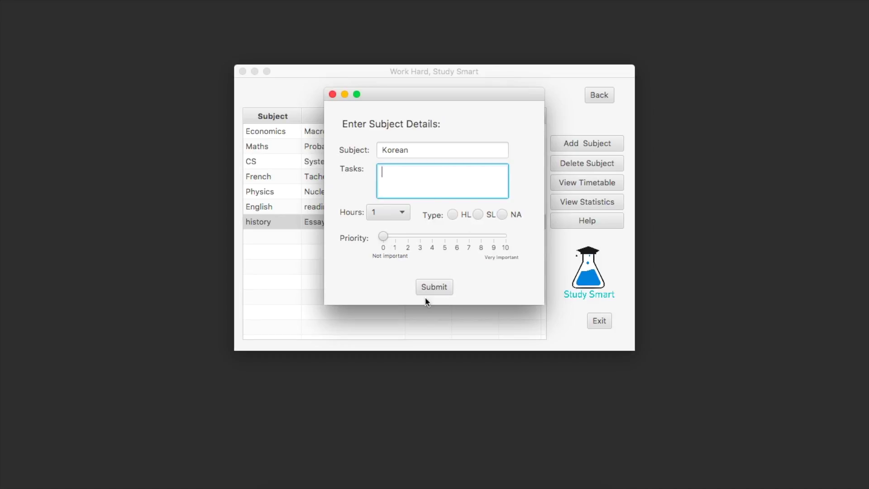
{"action": "left_click", "coordinate": [438, 287]}
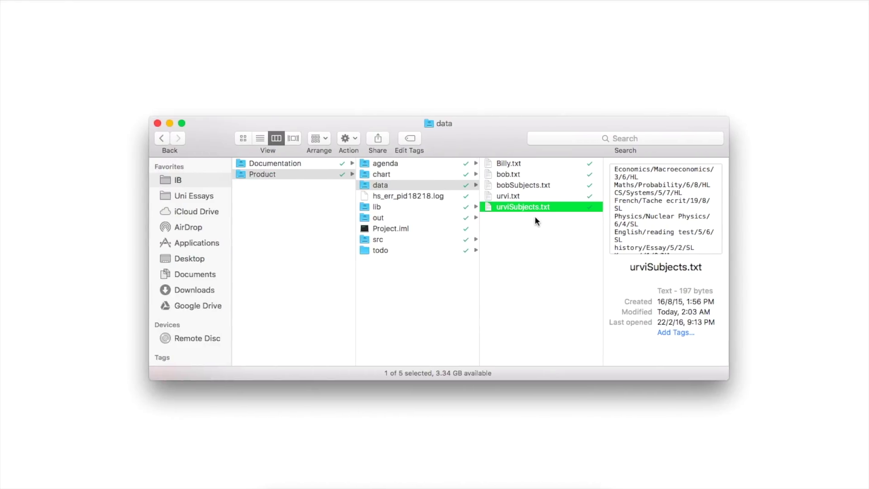
- Check urviSubjects.txt in Quick Look shows history's Essay and the Korean//1/0/NA line, then return to Study Smart
{"action": "key", "text": "space"}
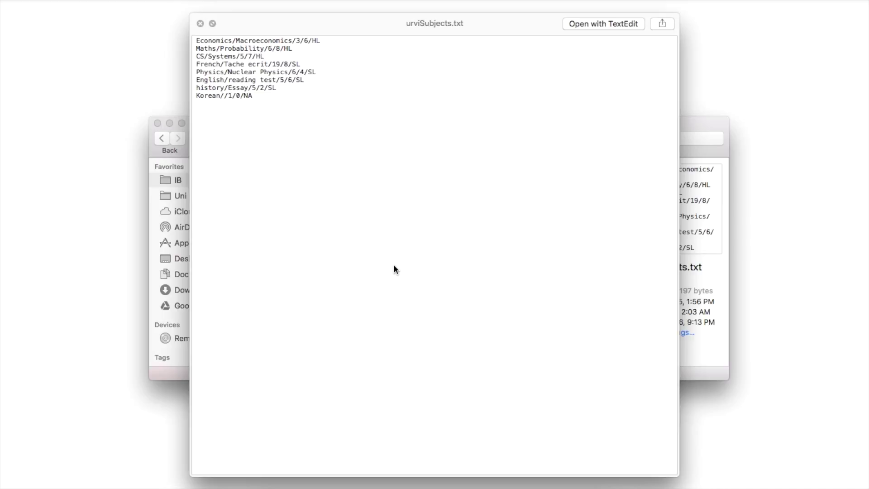
{"action": "key", "text": "space"}
{"action": "key", "text": "ctrl+Right"}
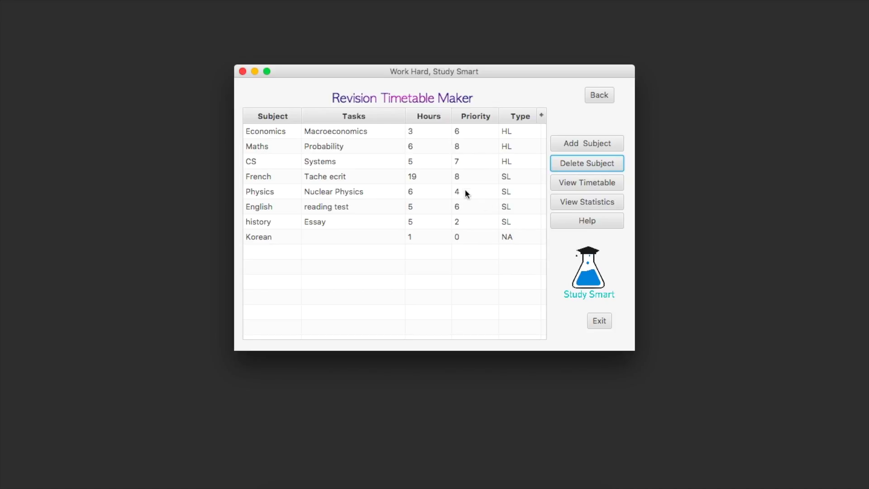
- Generate the timetable and move to the week starting Sun 2/28/16 to see its sessions
{"action": "left_click", "coordinate": [597, 182]}
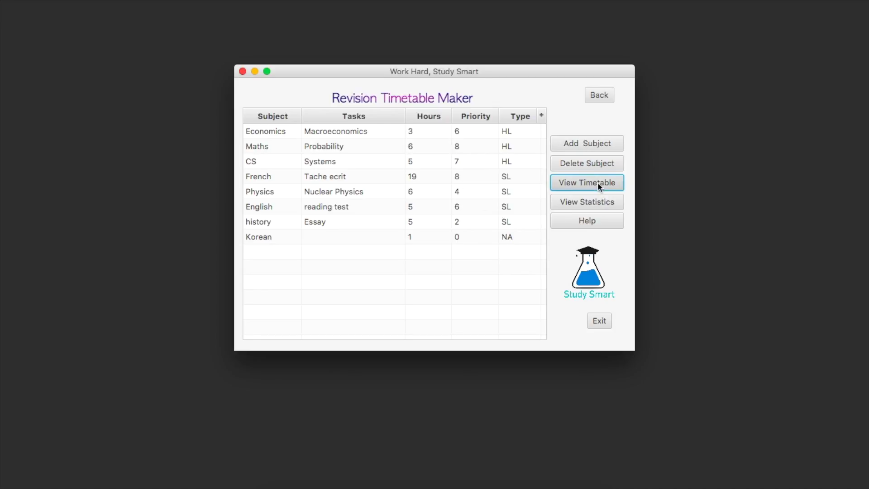
{"action": "scroll", "coordinate": [393, 195], "scroll_direction": "down", "scroll_amount": 5}
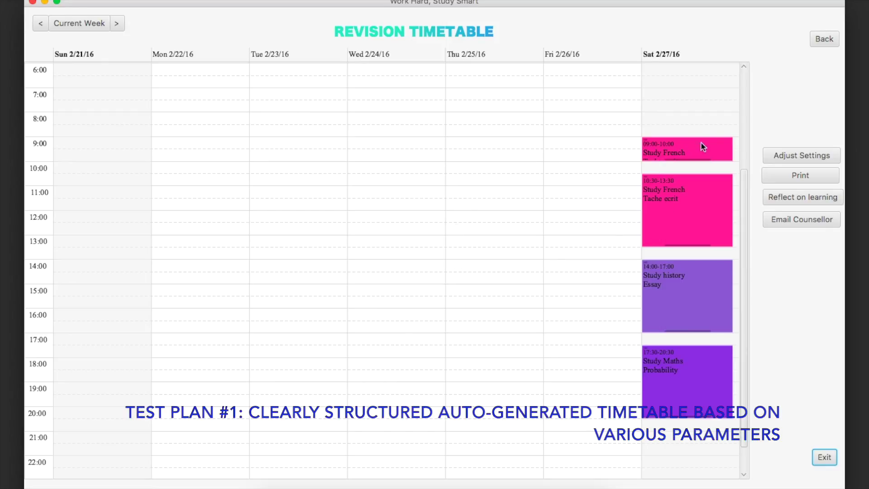
{"action": "left_click", "coordinate": [118, 23]}
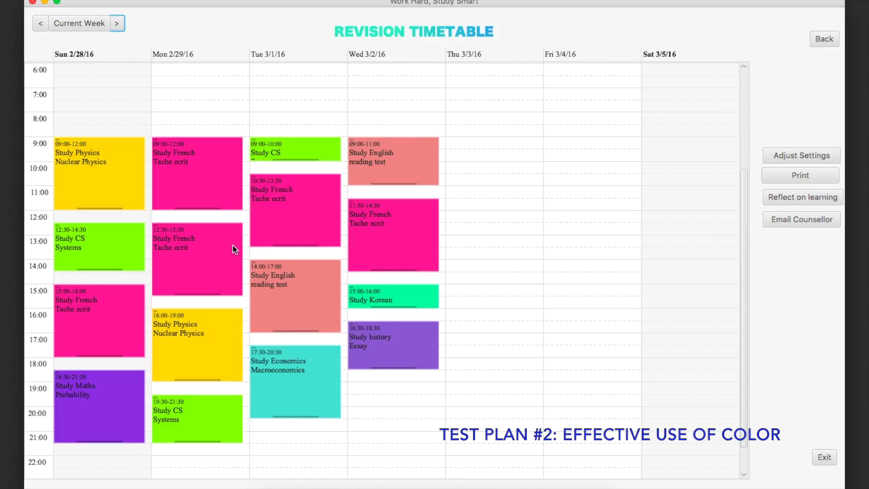
{"action": "scroll", "coordinate": [446, 273], "scroll_direction": "down", "scroll_amount": 1}
{"action": "scroll", "coordinate": [447, 274], "scroll_direction": "down", "scroll_amount": 2}
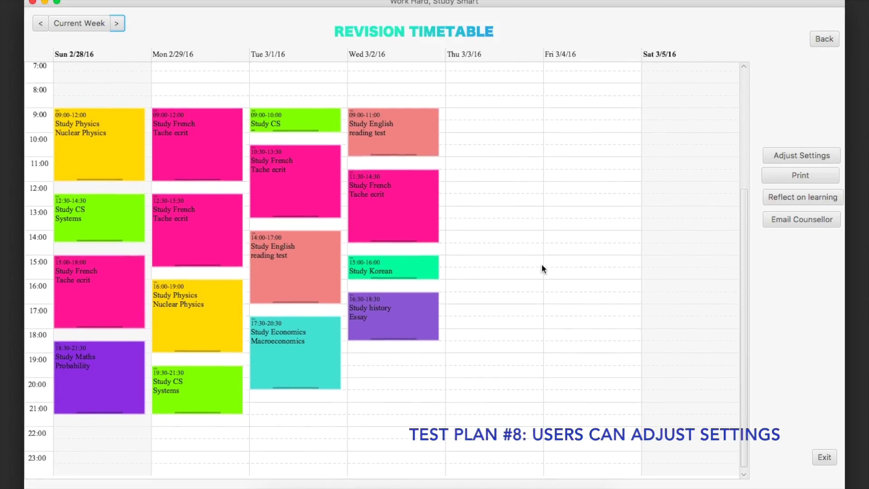
{"action": "left_click", "coordinate": [807, 151]}
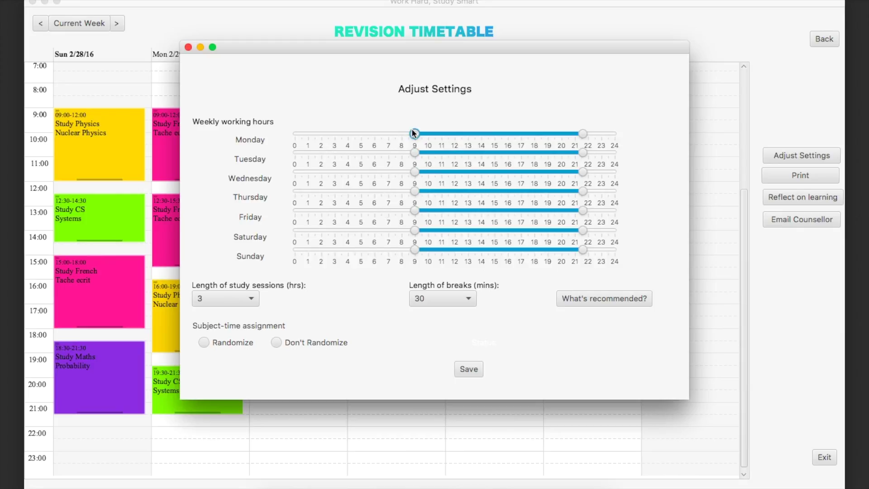
- Widen every day's working hours to about 0–24, save, and dismiss the 'Alert: Hardworker!!' warning
{"action": "left_click_drag", "start_coordinate": [414, 133], "coordinate": [292, 132]}
{"action": "left_click_drag", "start_coordinate": [583, 134], "coordinate": [655, 131]}
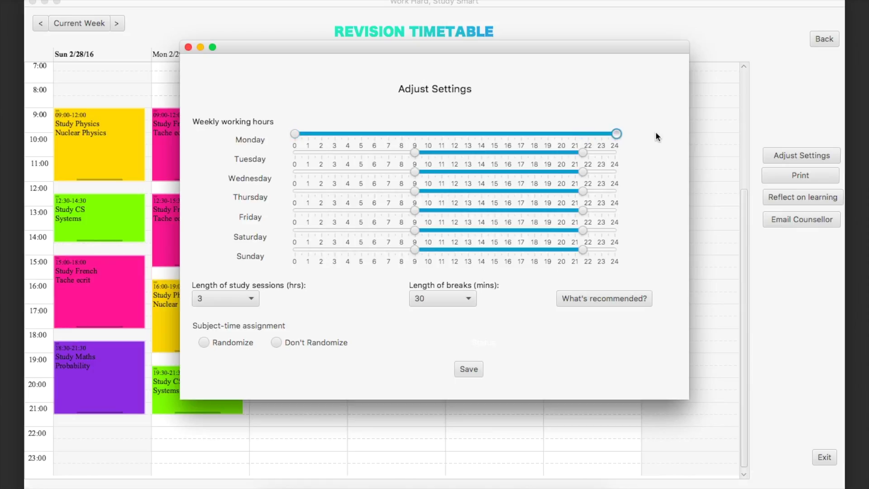
{"action": "left_click_drag", "start_coordinate": [583, 152], "coordinate": [624, 160]}
{"action": "left_click_drag", "start_coordinate": [414, 171], "coordinate": [293, 172]}
{"action": "left_click_drag", "start_coordinate": [415, 191], "coordinate": [315, 191]}
{"action": "left_click_drag", "start_coordinate": [414, 211], "coordinate": [264, 220]}
{"action": "left_click_drag", "start_coordinate": [415, 230], "coordinate": [294, 231]}
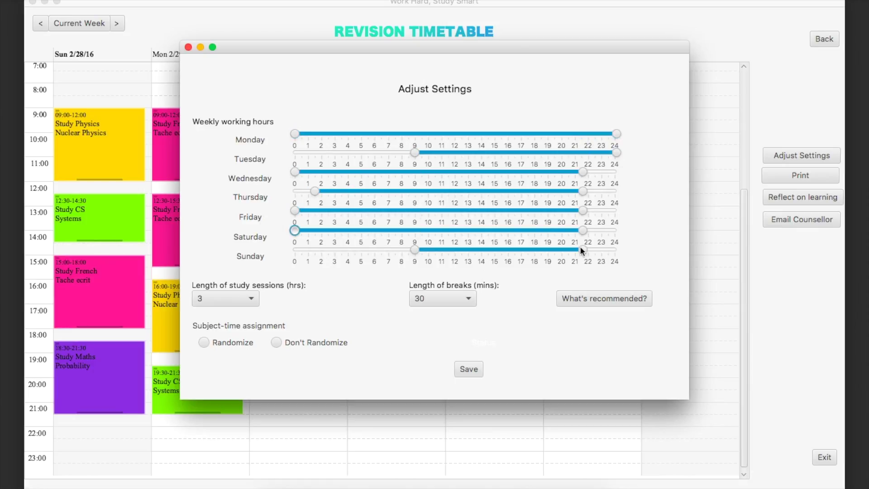
{"action": "left_click_drag", "start_coordinate": [583, 249], "coordinate": [616, 250]}
{"action": "left_click", "coordinate": [475, 369]}
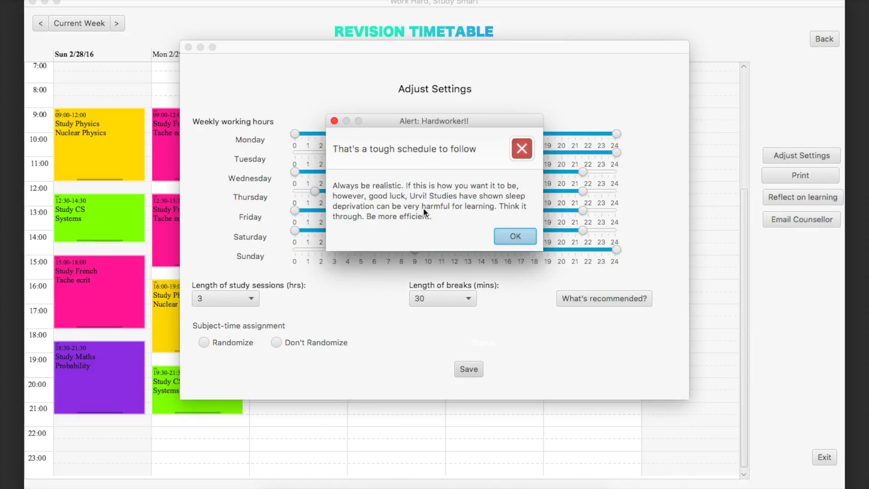
{"action": "left_click", "coordinate": [505, 236]}
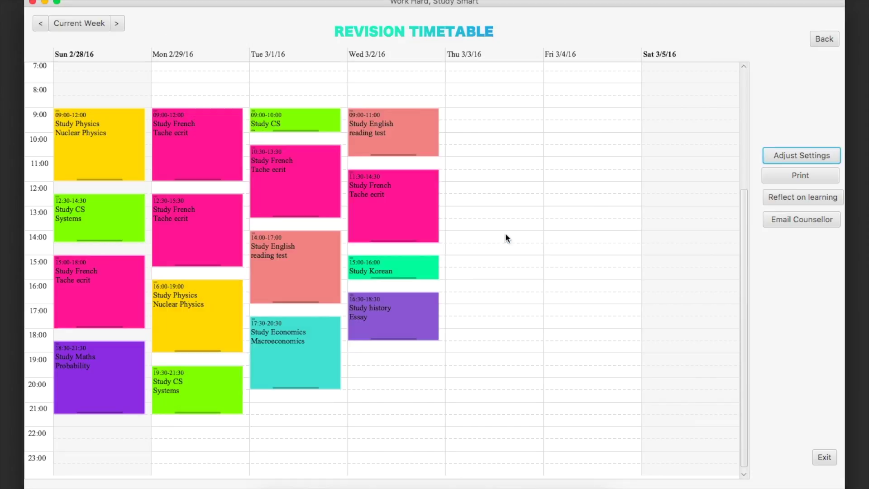
- Clear Monday's hours, start Tuesday–Saturday late (around 11–20:30), save, and dismiss the Monday warning
{"action": "left_click", "coordinate": [788, 155]}
{"action": "left_click_drag", "start_coordinate": [294, 134], "coordinate": [611, 122]}
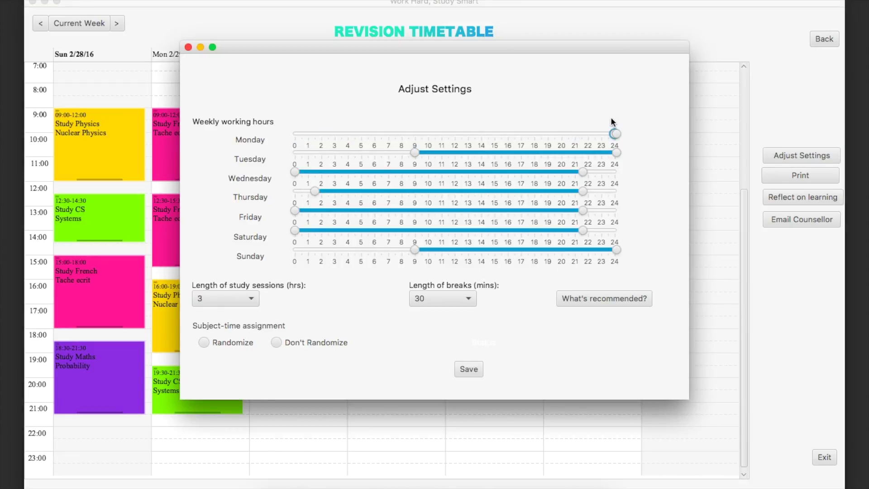
{"action": "left_click_drag", "start_coordinate": [416, 153], "coordinate": [561, 152]}
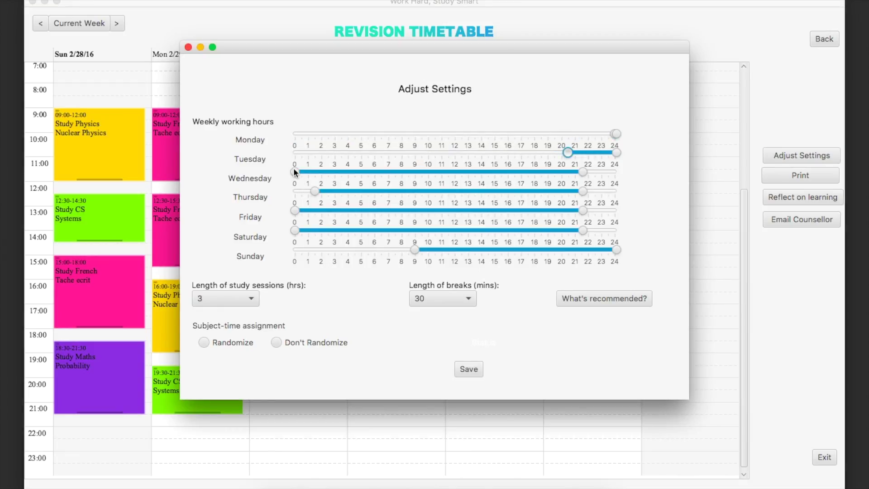
{"action": "left_click_drag", "start_coordinate": [294, 172], "coordinate": [528, 172]}
{"action": "left_click_drag", "start_coordinate": [314, 191], "coordinate": [528, 191]}
{"action": "left_click_drag", "start_coordinate": [295, 211], "coordinate": [527, 221]}
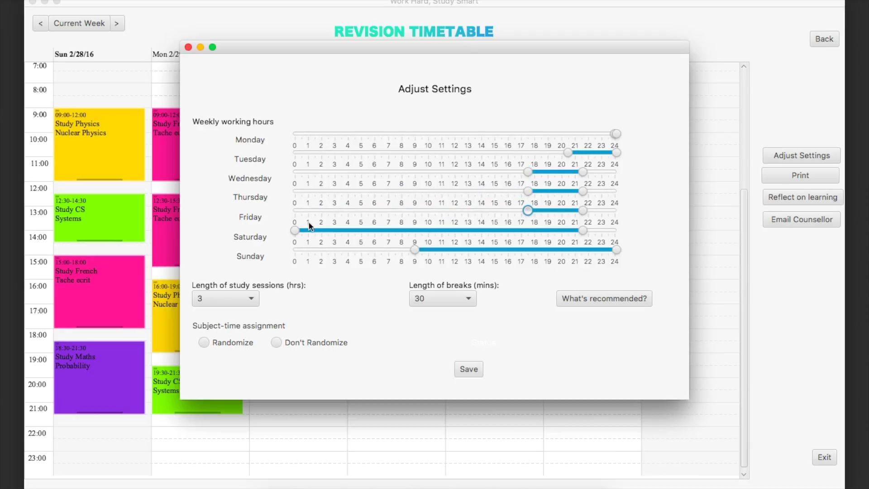
{"action": "left_click_drag", "start_coordinate": [294, 229], "coordinate": [541, 250]}
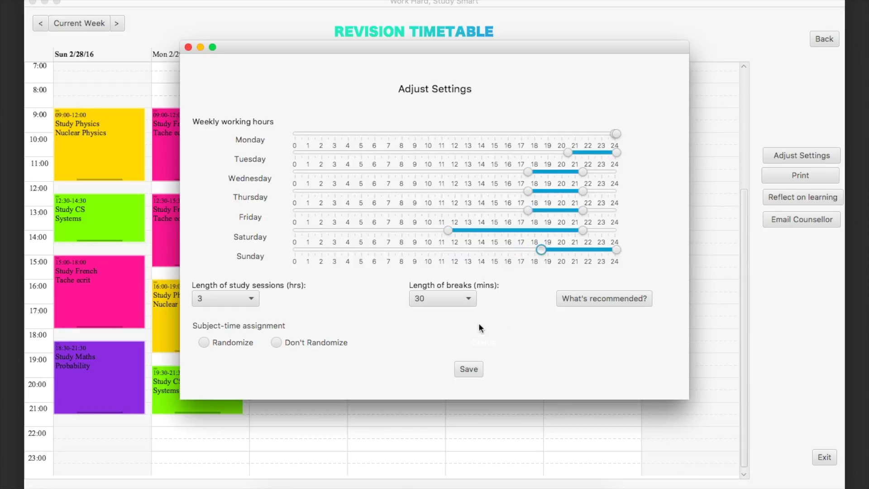
{"action": "left_click", "coordinate": [471, 369]}
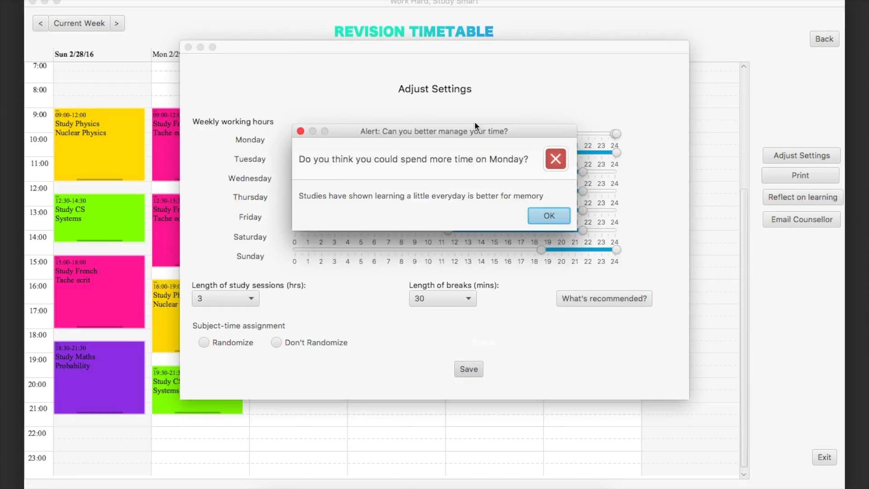
{"action": "left_click", "coordinate": [549, 216]}
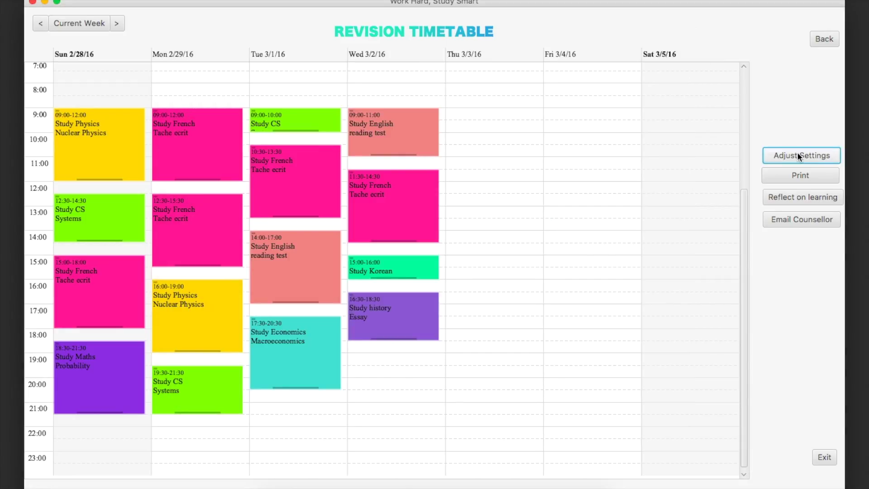
{"action": "left_click", "coordinate": [778, 156]}
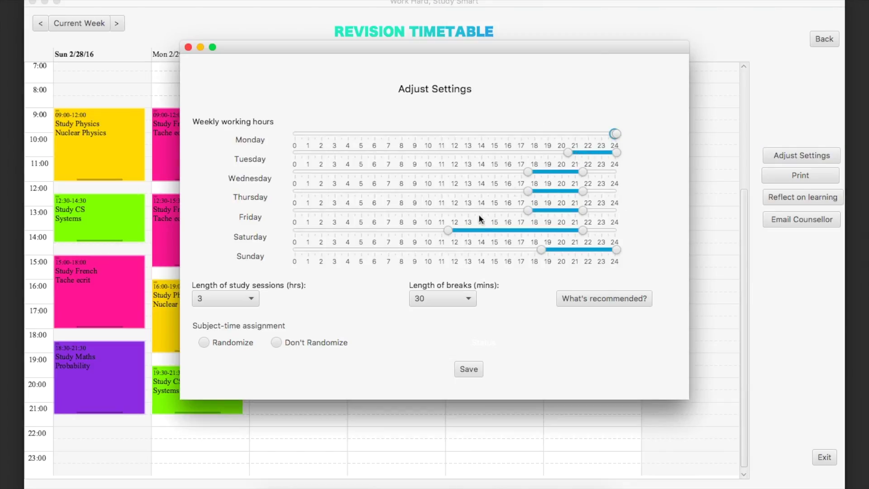
- Set breaks to 10 minutes and study sessions to 1 hour, save, and go back to the subject table
{"action": "left_click", "coordinate": [433, 298]}
{"action": "left_click", "coordinate": [444, 330]}
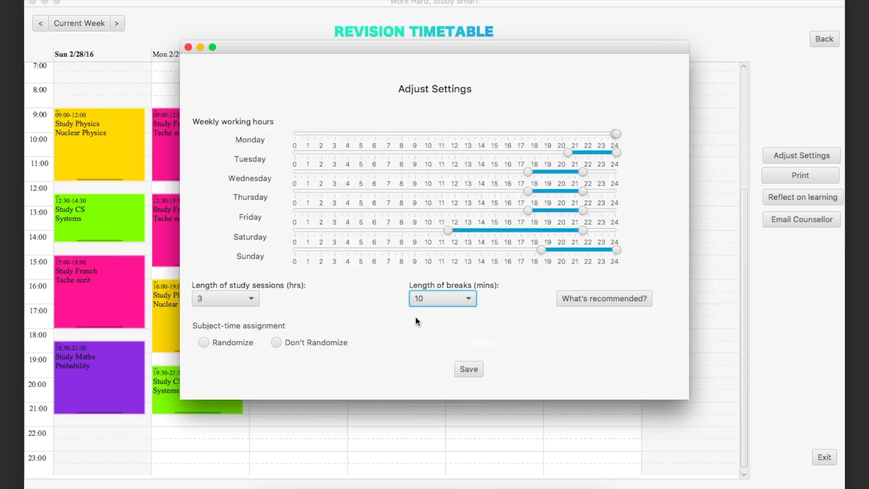
{"action": "left_click", "coordinate": [232, 300]}
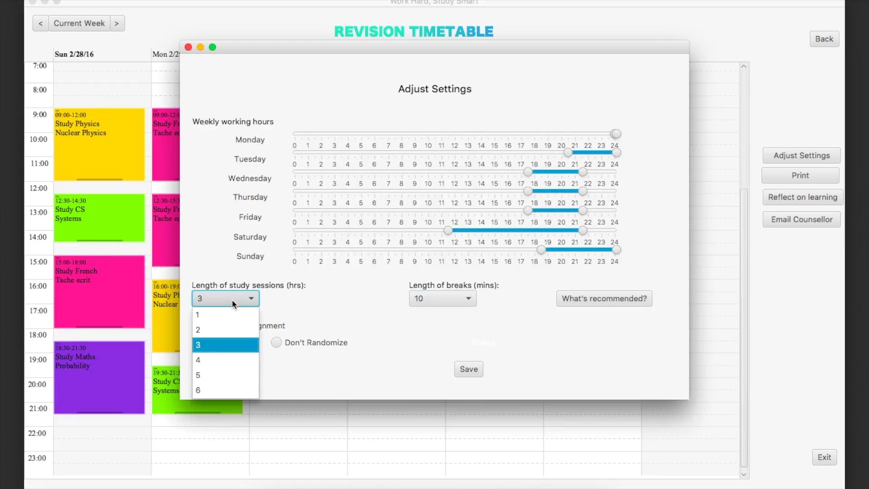
{"action": "left_click", "coordinate": [213, 316]}
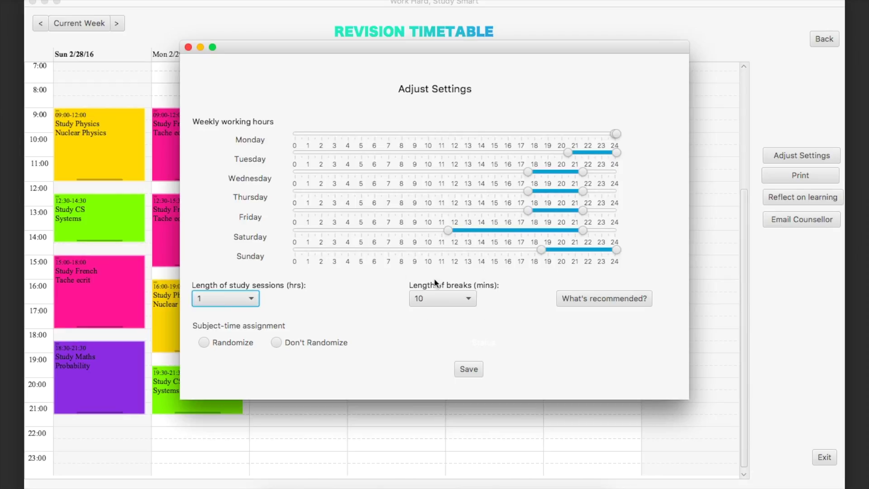
{"action": "left_click", "coordinate": [463, 370]}
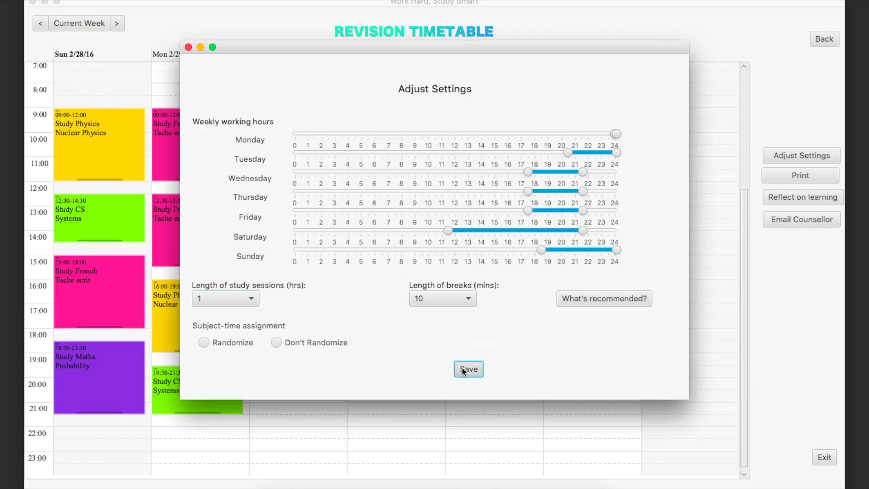
{"action": "left_click", "coordinate": [542, 216]}
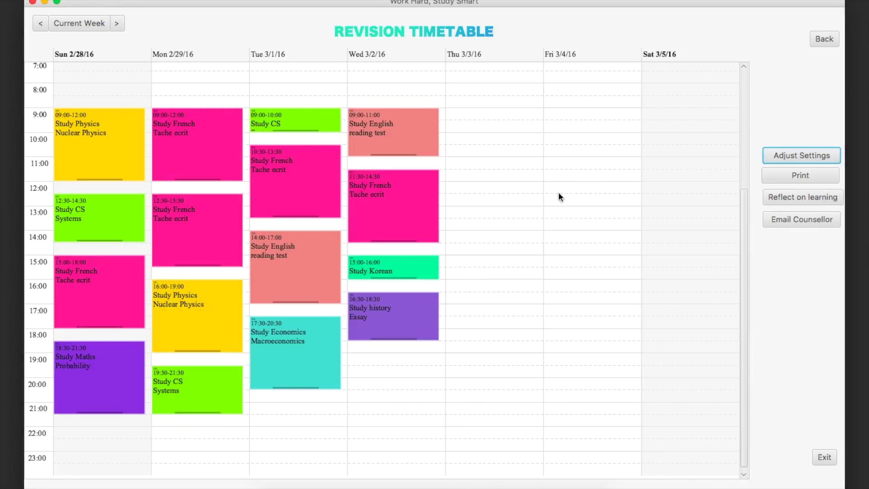
{"action": "left_click", "coordinate": [819, 39]}
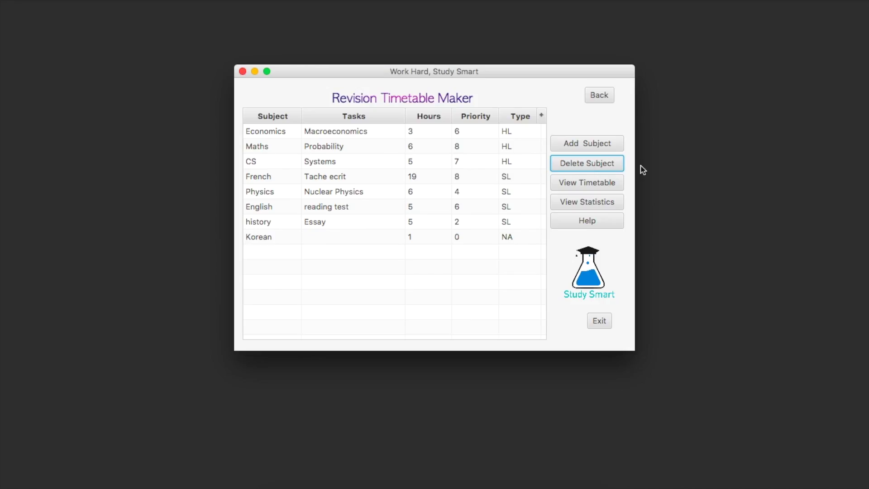
- Browse the regenerated 1-hour-session timetable, move to the week of 2/28–3/5, then reopen Adjust Settings
{"action": "left_click", "coordinate": [591, 183]}
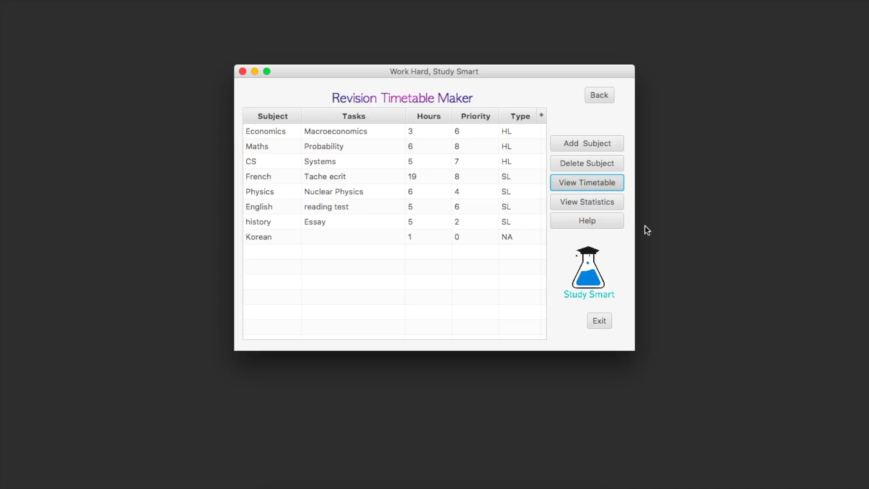
{"action": "scroll", "coordinate": [494, 261], "scroll_direction": "down", "scroll_amount": 5}
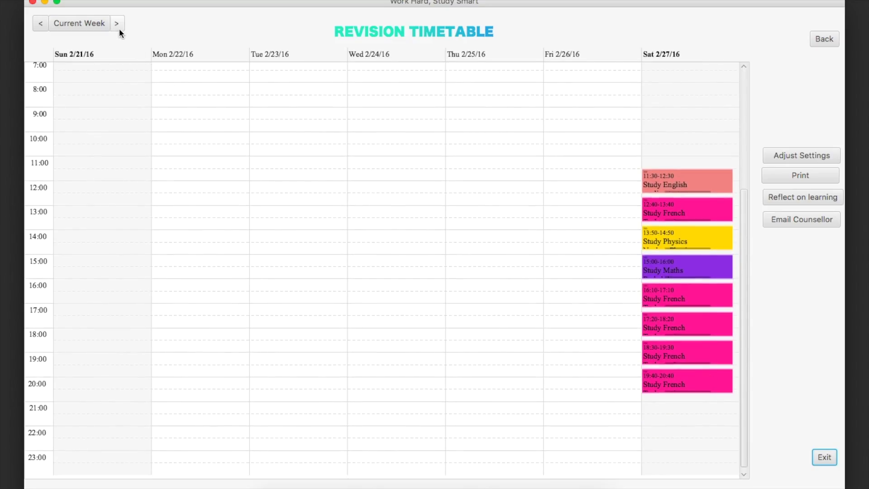
{"action": "left_click", "coordinate": [118, 27]}
{"action": "scroll", "coordinate": [342, 154], "scroll_direction": "up", "scroll_amount": 5}
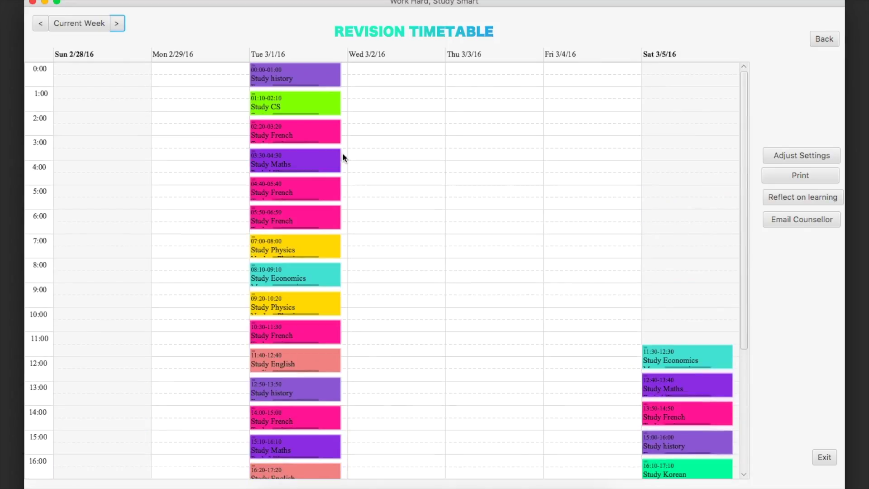
{"action": "scroll", "coordinate": [266, 308], "scroll_direction": "down", "scroll_amount": 5}
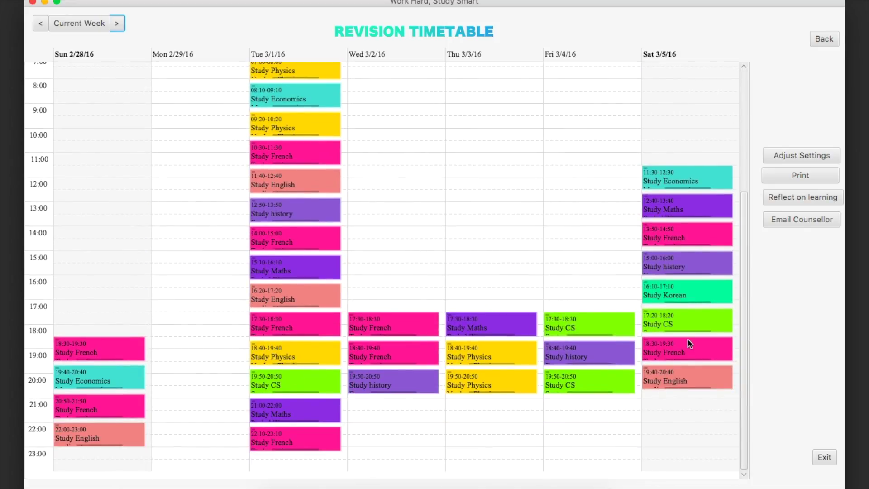
{"action": "left_click", "coordinate": [804, 157]}
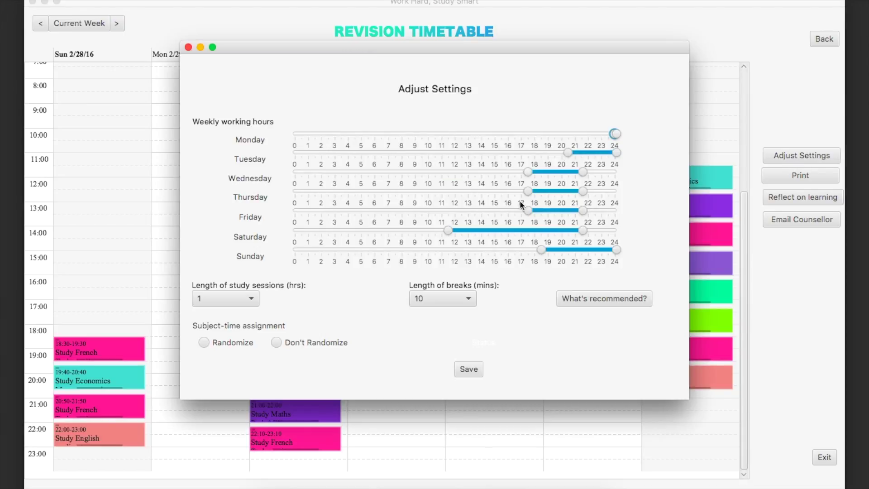
- Read the recommended session and break lengths, then save the settings to regenerate the timetable
{"action": "left_click", "coordinate": [606, 299]}
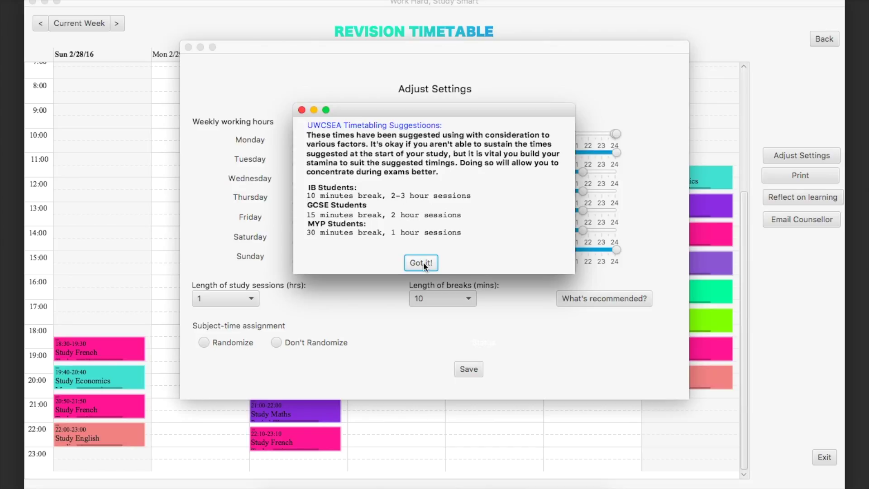
{"action": "left_click", "coordinate": [422, 263]}
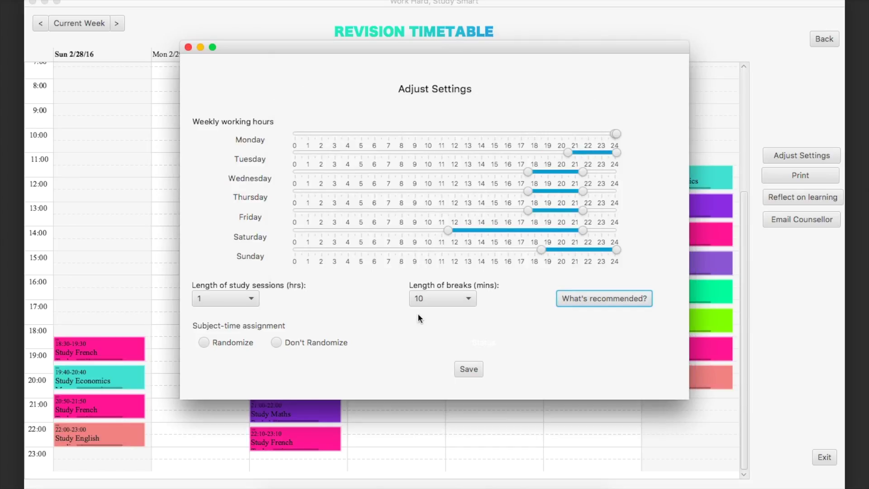
{"action": "left_click", "coordinate": [469, 369]}
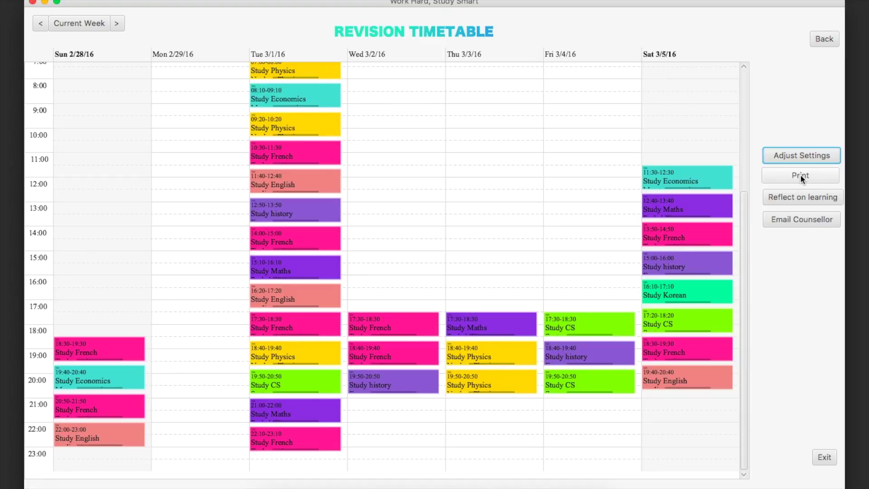
- Print the 2/28–3/5 timetable and open the agenda folder in Finder
{"action": "left_click", "coordinate": [800, 175]}
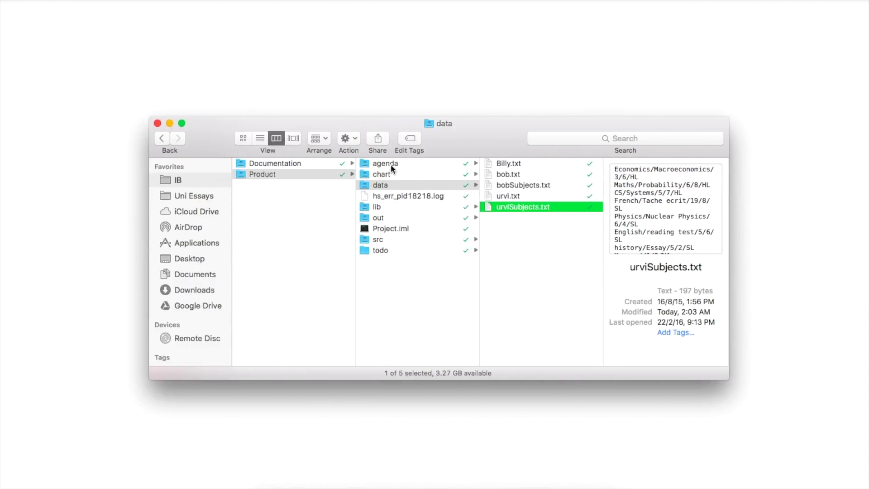
{"action": "left_click", "coordinate": [390, 164]}
- Preview the saved timetable image full size, start printing it, cancel, and close the image
{"action": "left_click", "coordinate": [508, 161]}
{"action": "key", "text": "space"}
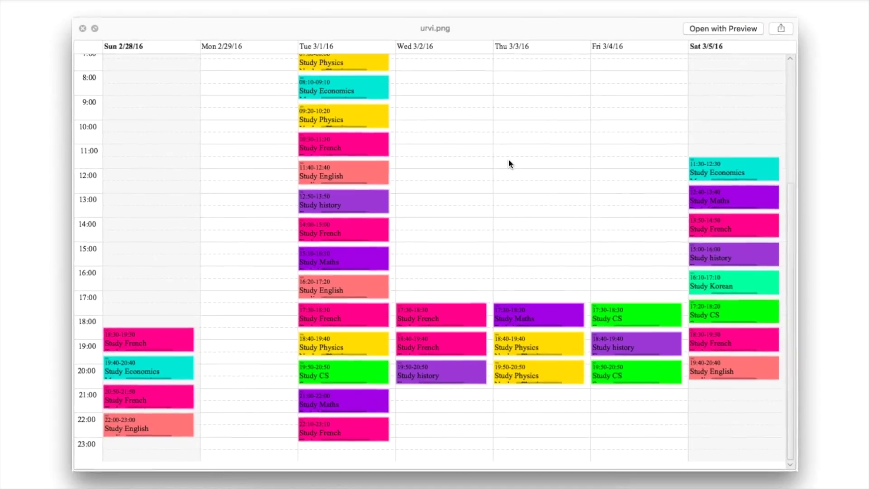
{"action": "key", "text": "space"}
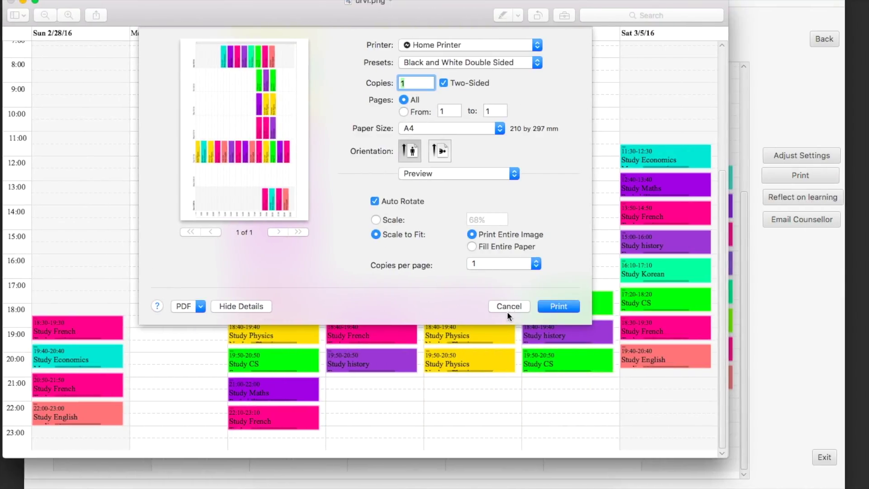
{"action": "left_click", "coordinate": [565, 306]}
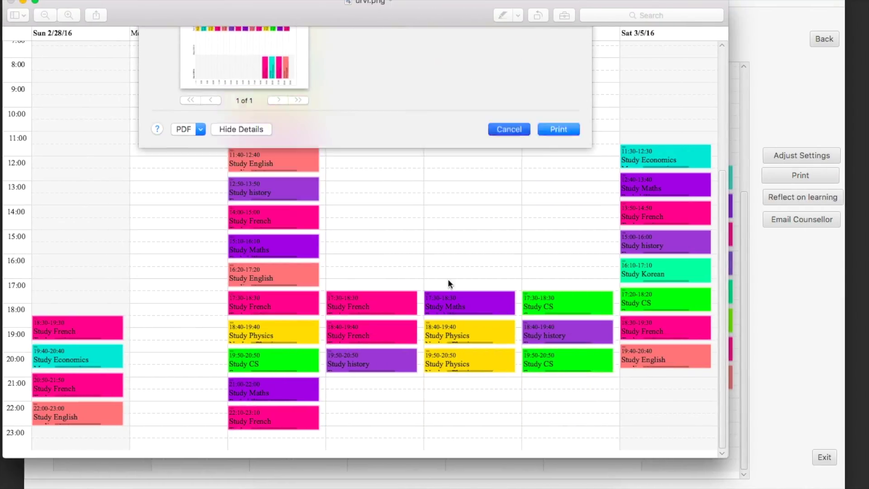
{"action": "key", "text": "super+w"}
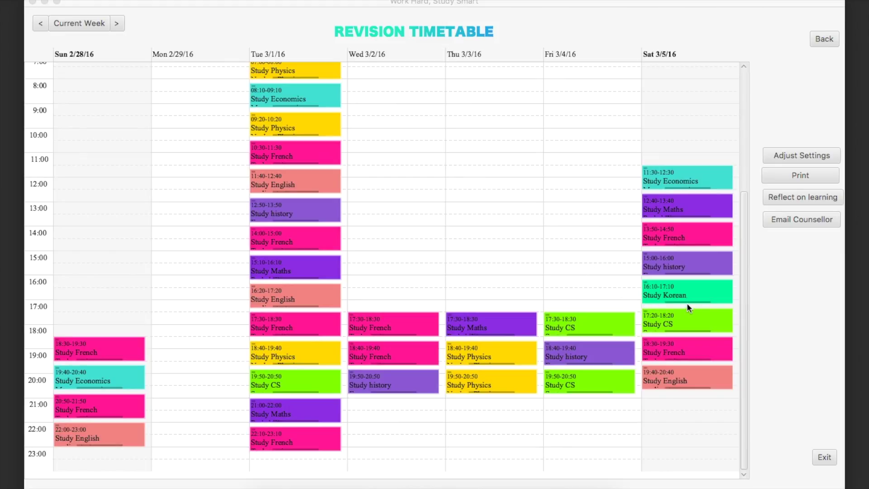
- Record a star-rated, not-productive study reflection for Economics and close the form
{"action": "left_click", "coordinate": [789, 198]}
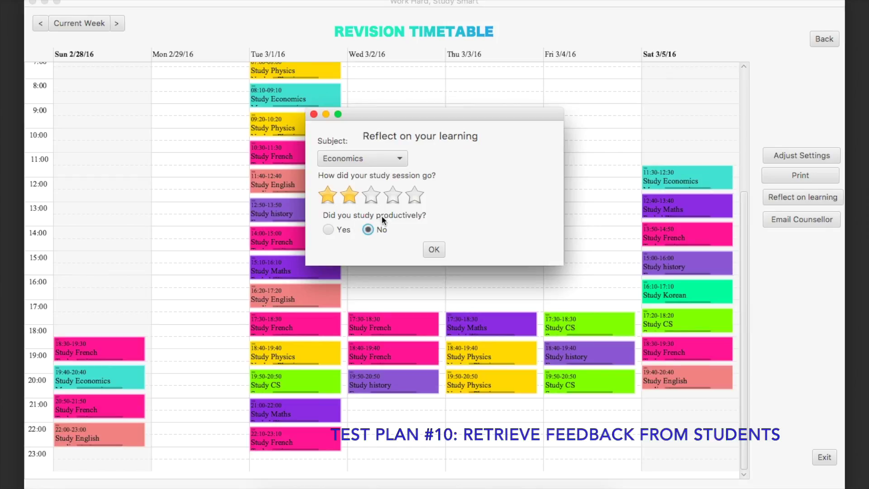
{"action": "left_click", "coordinate": [368, 229]}
{"action": "left_click", "coordinate": [398, 199]}
{"action": "left_click", "coordinate": [387, 164]}
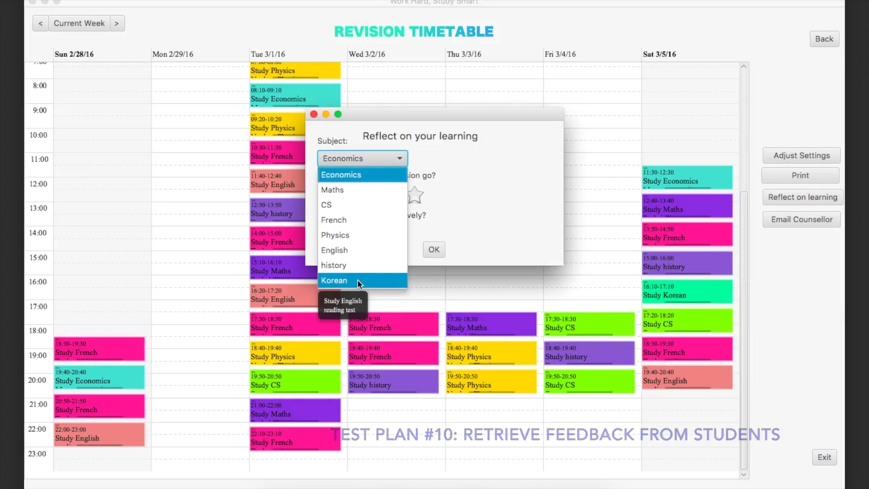
{"action": "left_click", "coordinate": [477, 195]}
{"action": "left_click", "coordinate": [313, 113]}
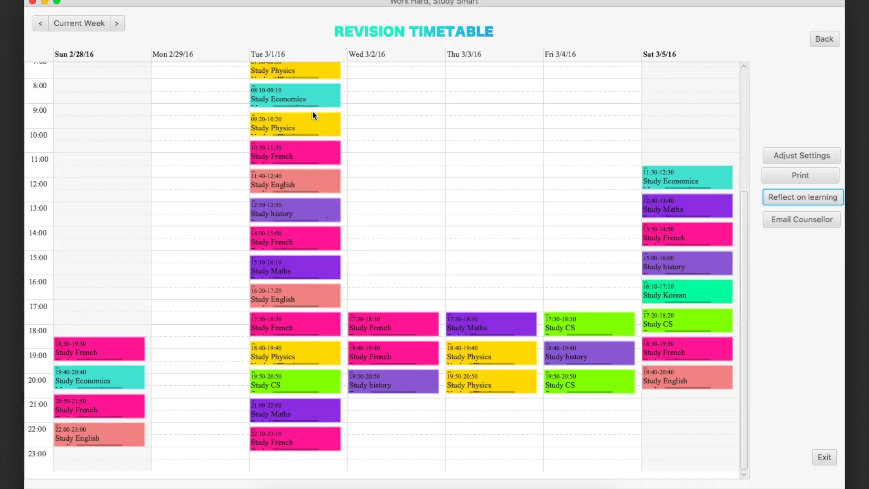
- View and dismiss the counsellor advice, then go back to the subject table
{"action": "left_click", "coordinate": [788, 219]}
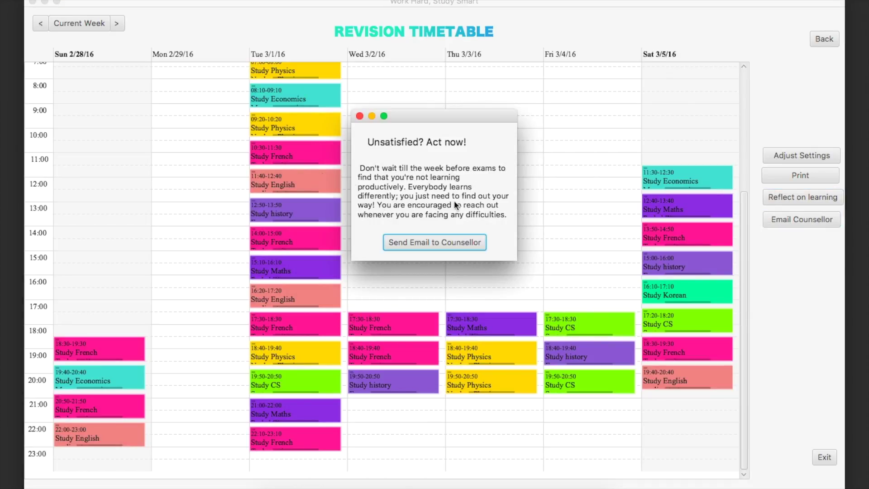
{"action": "left_click", "coordinate": [360, 116]}
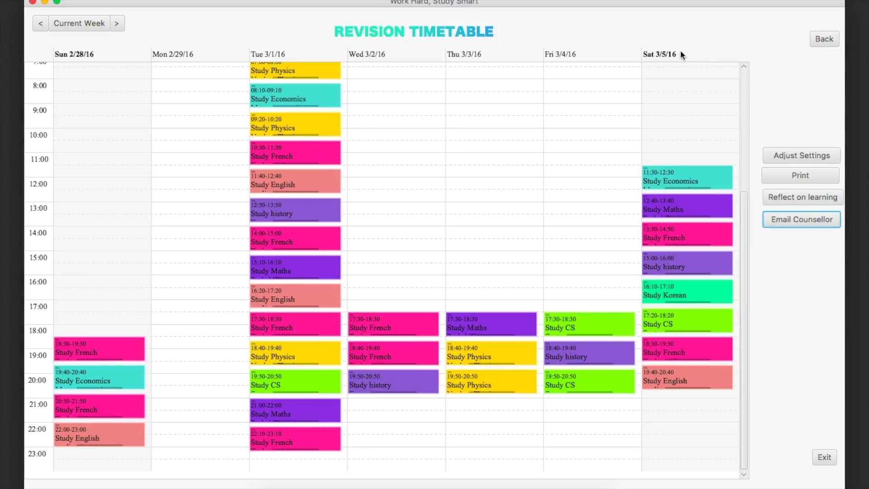
{"action": "left_click", "coordinate": [823, 39]}
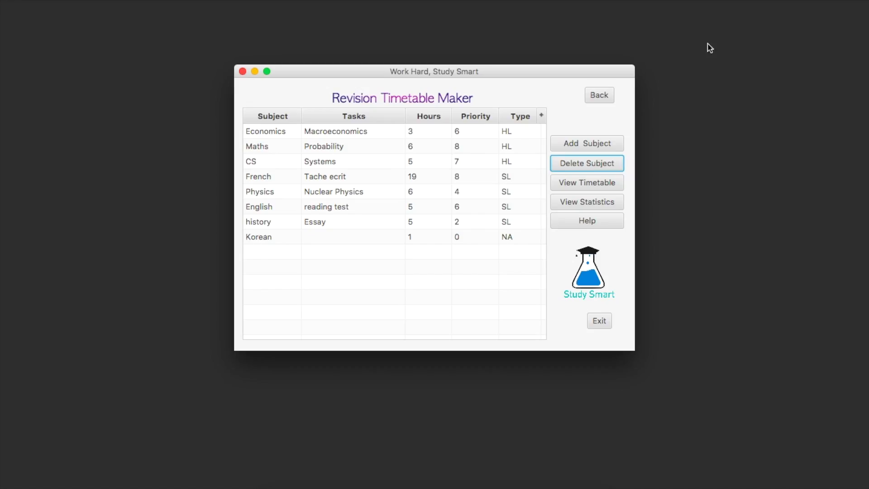
- Open View Statistics and draw the Subject-Hours pie chart of study hours per subject
{"action": "left_click", "coordinate": [602, 198]}
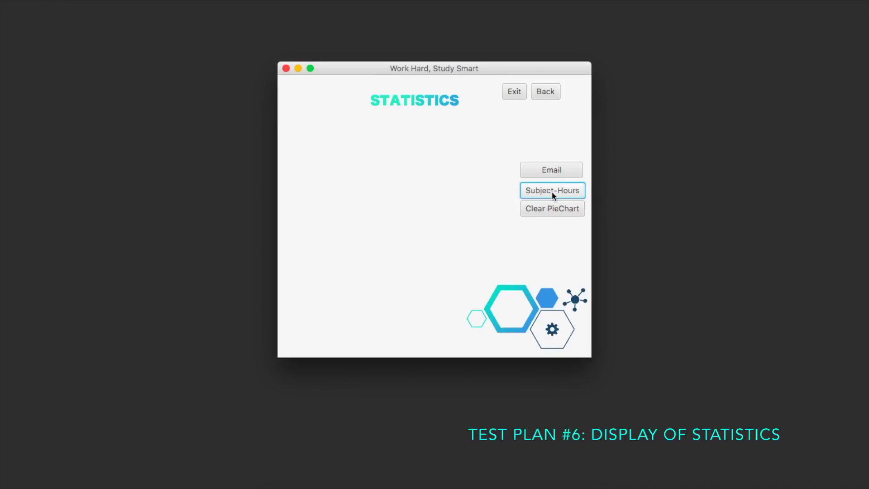
{"action": "left_click", "coordinate": [552, 191]}
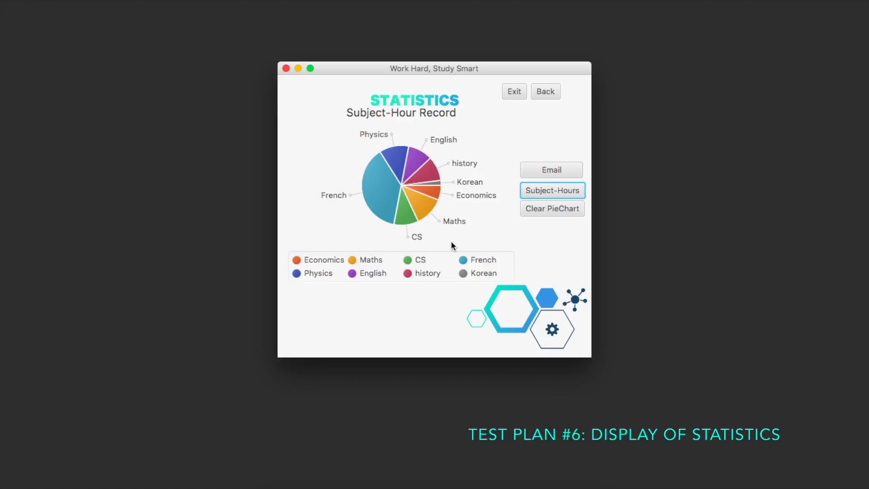
{"action": "left_click", "coordinate": [555, 172]}
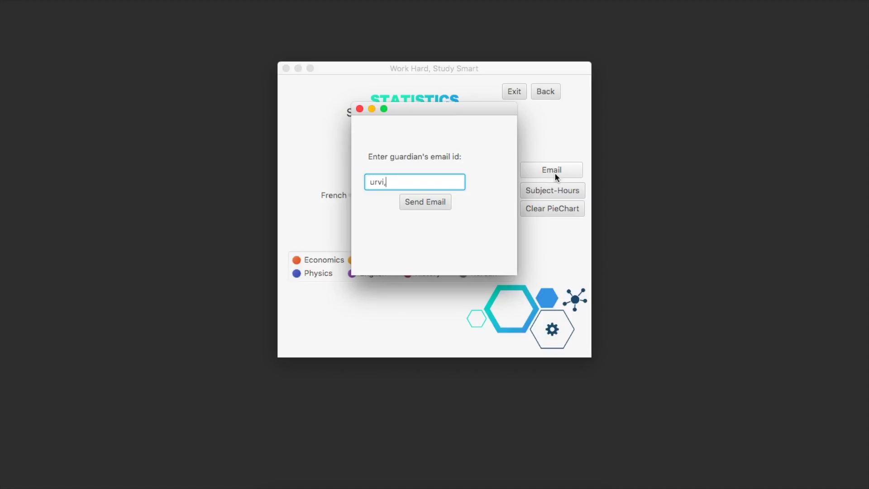
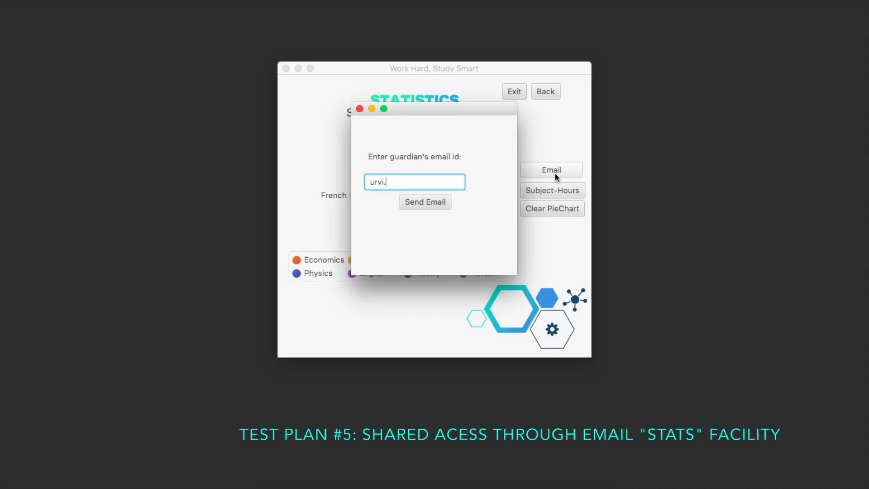
- Enter the guardian's e-mail address, fixing a typo, and send the statistics email
{"action": "left_click", "coordinate": [434, 203]}
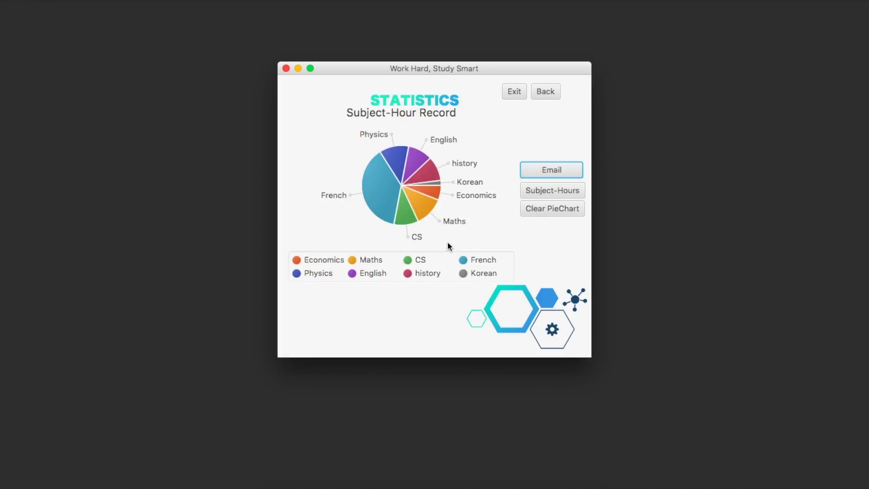
- Open the received weekly statistic report email with its pie chart, then close it
{"action": "left_click", "coordinate": [551, 188]}
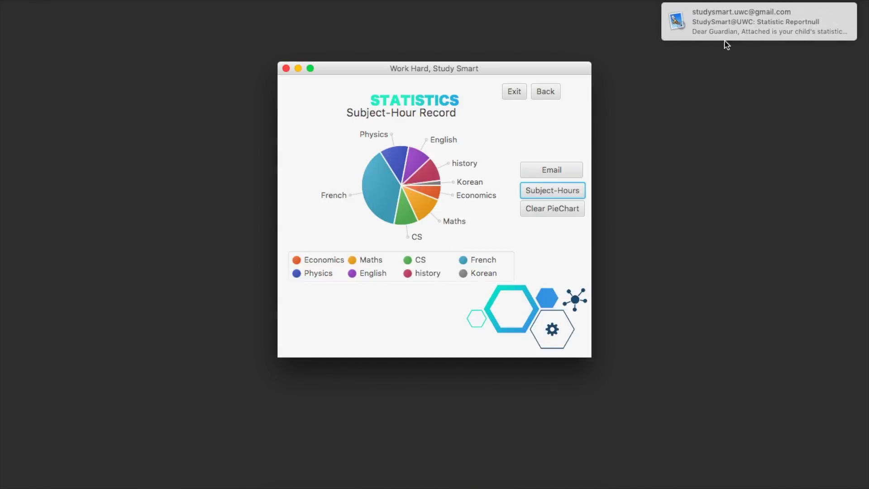
{"action": "left_click", "coordinate": [727, 16]}
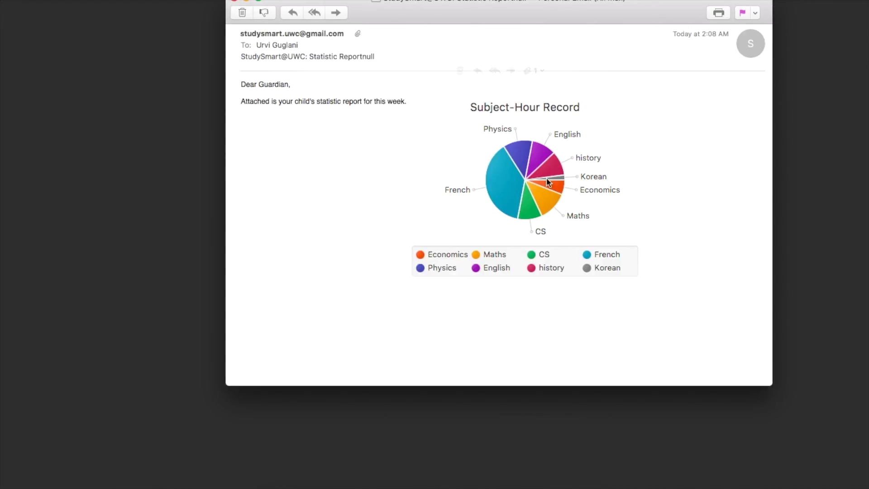
{"action": "left_click", "coordinate": [234, 1]}
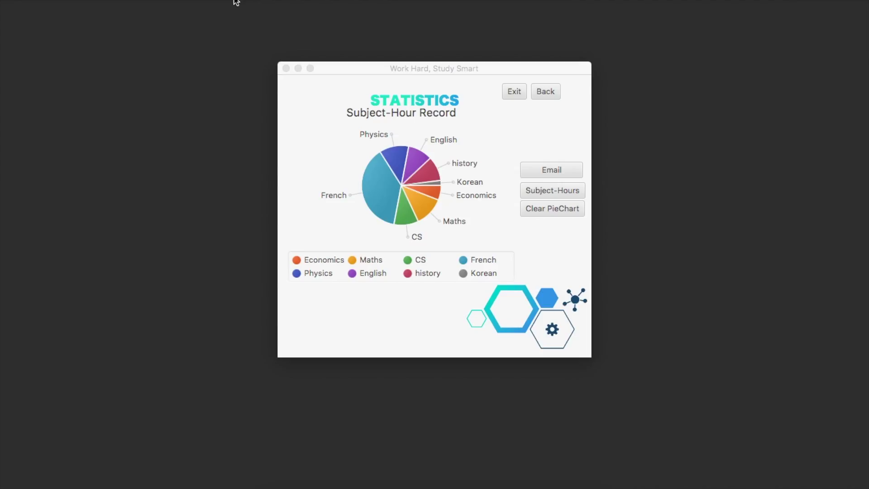
- Go back twice to the home screen, play BachAir.mp3, and raise the volume
{"action": "left_click", "coordinate": [545, 93]}
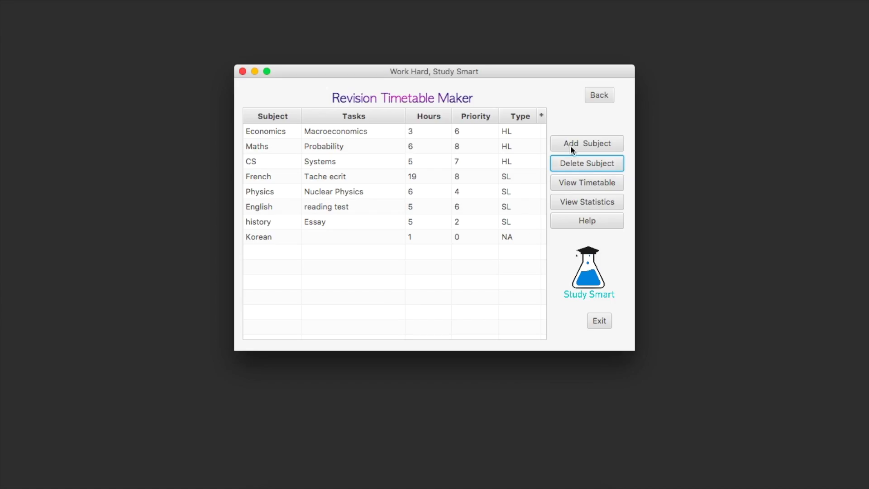
{"action": "left_click", "coordinate": [599, 98]}
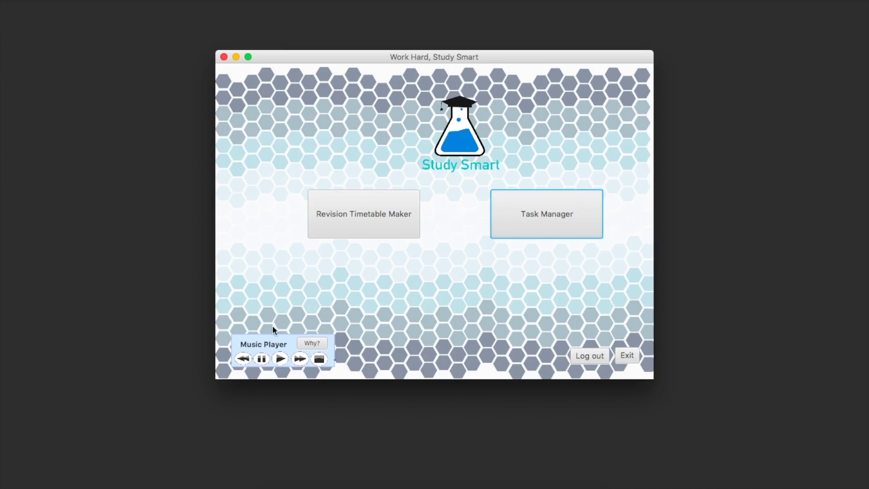
{"action": "left_click", "coordinate": [281, 359]}
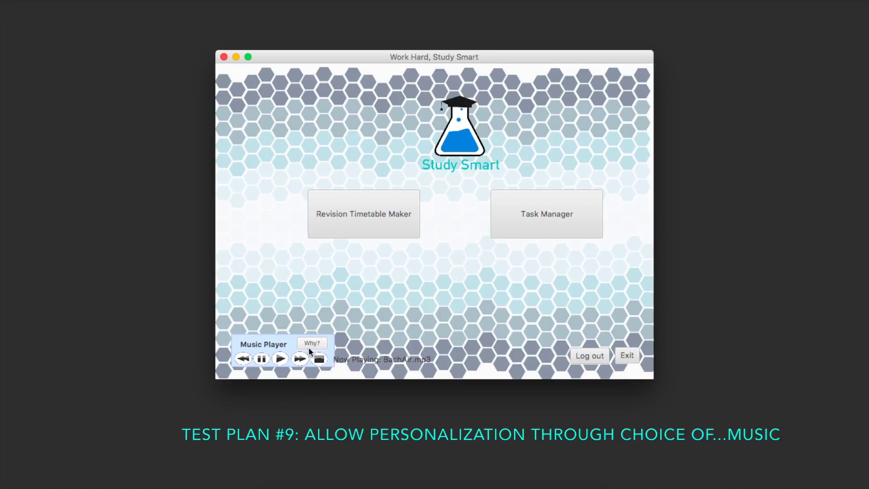
{"action": "key", "text": "XF86AudioRaiseVolume"}
{"action": "key", "text": "XF86AudioRaiseVolume"}
{"action": "key", "text": "XF86AudioRaiseVolume"}
{"action": "key", "text": "XF86AudioRaiseVolume"}
{"action": "key", "text": "XF86AudioRaiseVolume"}
{"action": "key", "text": "XF86AudioRaiseVolume"}
{"action": "key", "text": "XF86AudioRaiseVolume"}
{"action": "key", "text": "XF86AudioRaiseVolume"}
{"action": "key", "text": "XF86AudioRaiseVolume"}
{"action": "key", "text": "XF86AudioRaiseVolume"}
{"action": "left_click", "coordinate": [321, 344]}
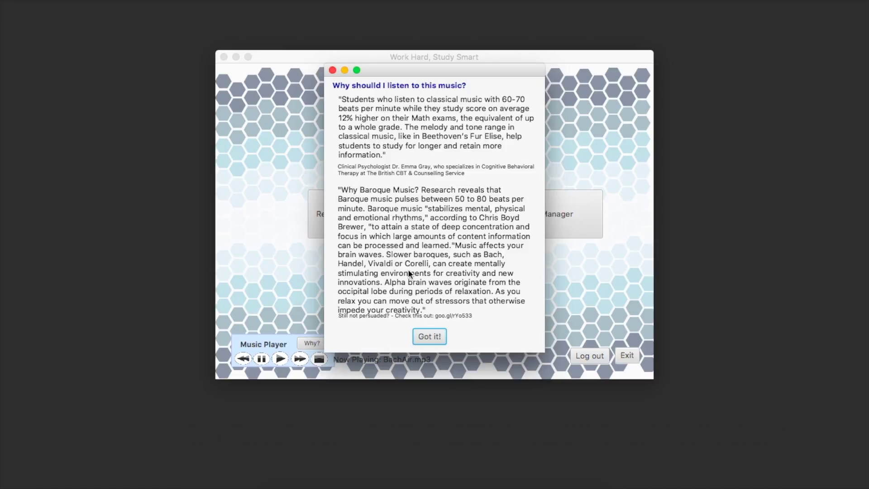
{"action": "left_click", "coordinate": [426, 334]}
{"action": "key", "text": "XF86AudioLowerVolume"}
{"action": "key", "text": "XF86AudioLowerVolume"}
{"action": "key", "text": "XF86AudioLowerVolume"}
{"action": "key", "text": "XF86AudioLowerVolume"}
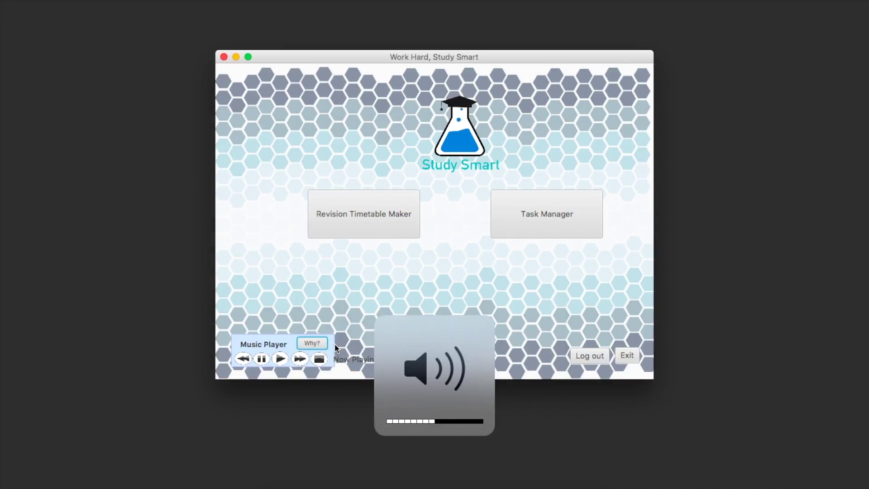
- Skip two tracks ahead to the Mozart piano concerto, pause it, and open Task Manager
{"action": "left_click", "coordinate": [300, 359]}
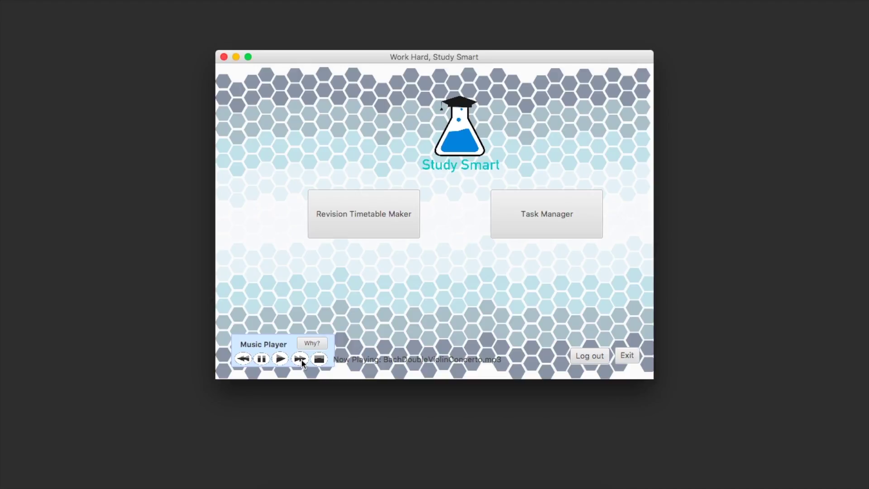
{"action": "left_click", "coordinate": [300, 359]}
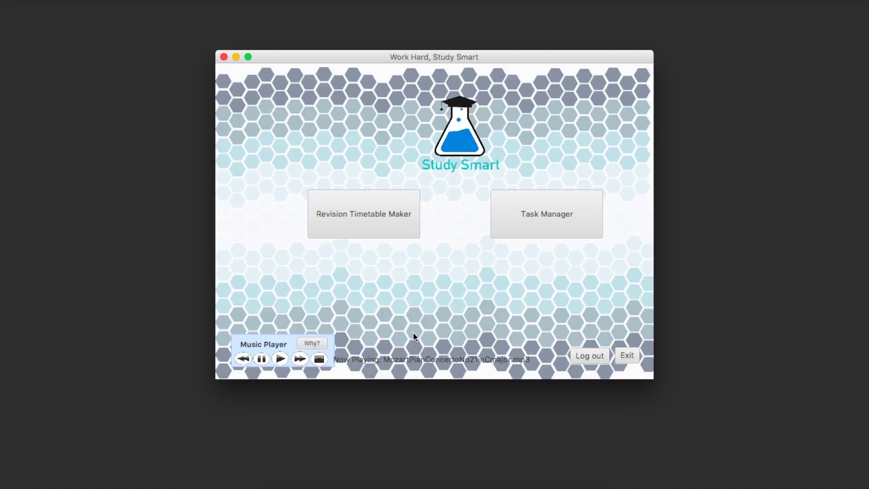
{"action": "left_click", "coordinate": [261, 359]}
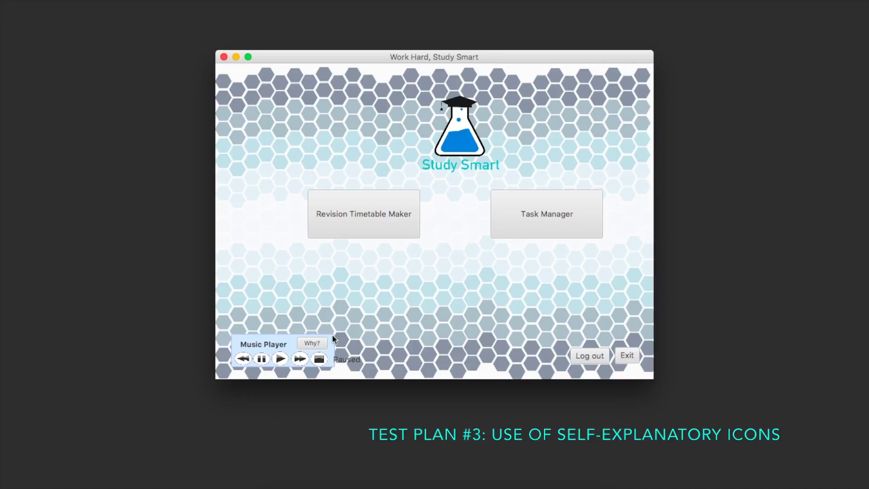
{"action": "left_click", "coordinate": [571, 210]}
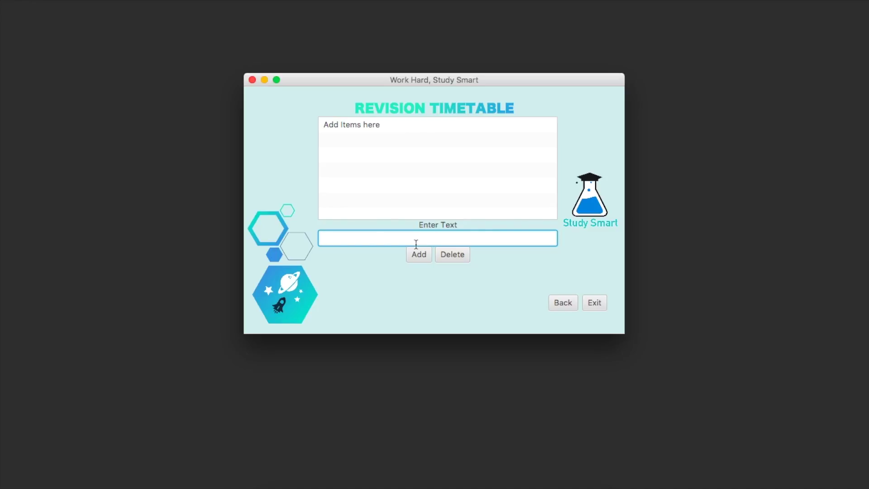
- Add an 'IOC Prep' task to the Revision Timetable list
{"action": "type", "text": "IOC Prep"}
{"action": "left_click", "coordinate": [417, 254]}
- Delete the IOC Prep task and return to the home screen
{"action": "left_click", "coordinate": [369, 139]}
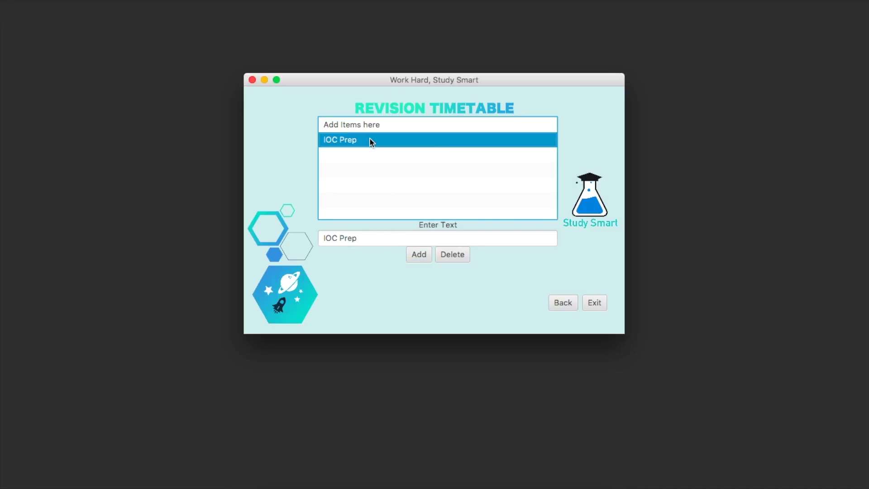
{"action": "left_click", "coordinate": [453, 254]}
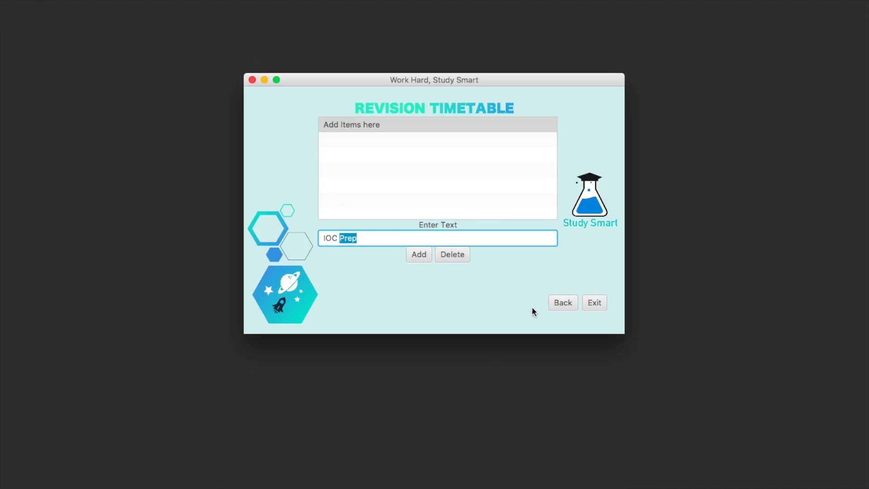
{"action": "left_click", "coordinate": [555, 302]}
- Log out of Study Smart from the home screen to return to the Welcome login window
{"action": "left_click", "coordinate": [590, 355]}
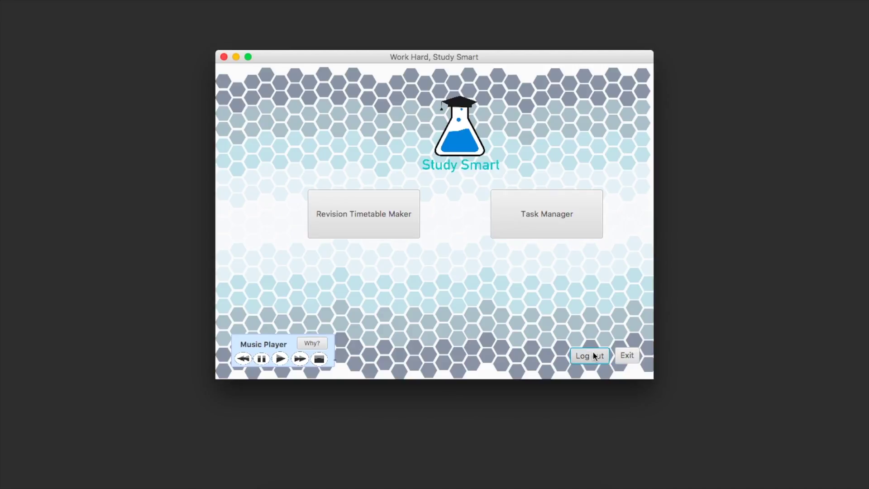